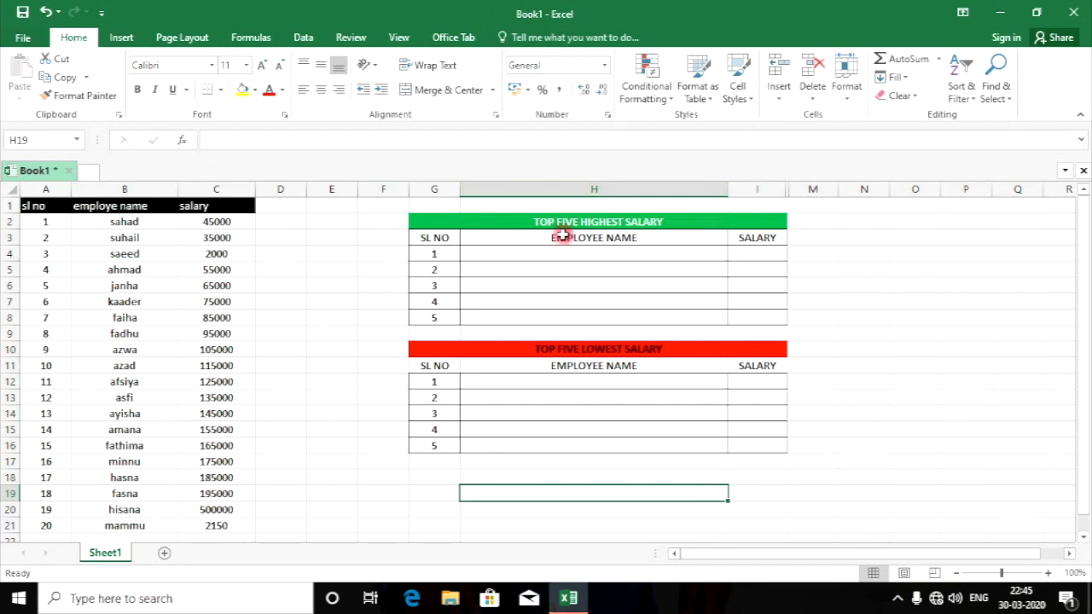
- Review the employee salary list and the empty highest and lowest salary tables, then dismiss the virus protection notification
{"action": "left_click_drag", "start_coordinate": [36, 205], "coordinate": [239, 524]}
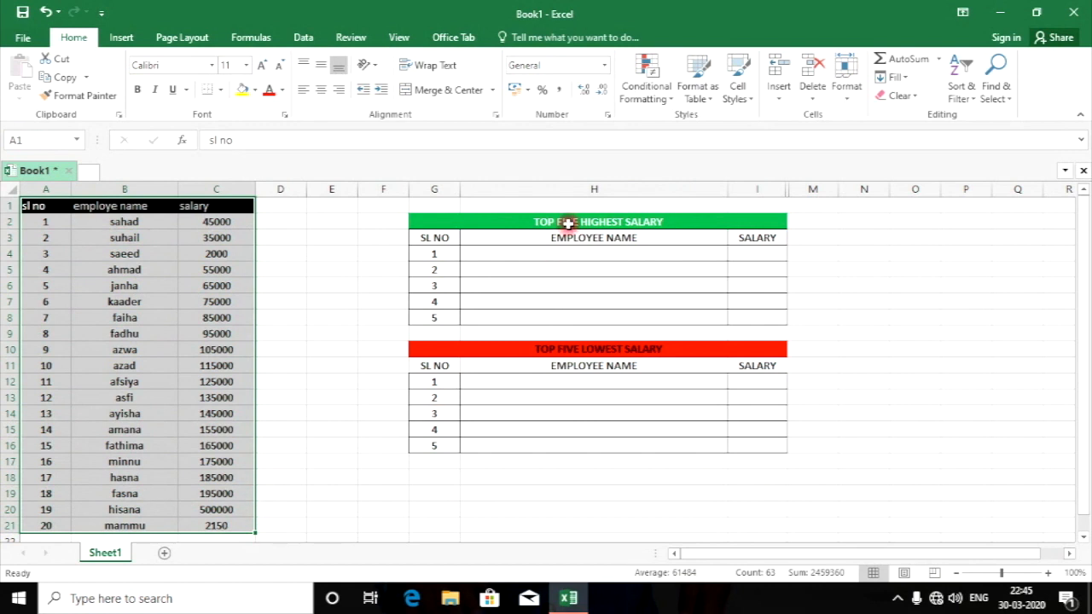
{"action": "left_click", "coordinate": [654, 254]}
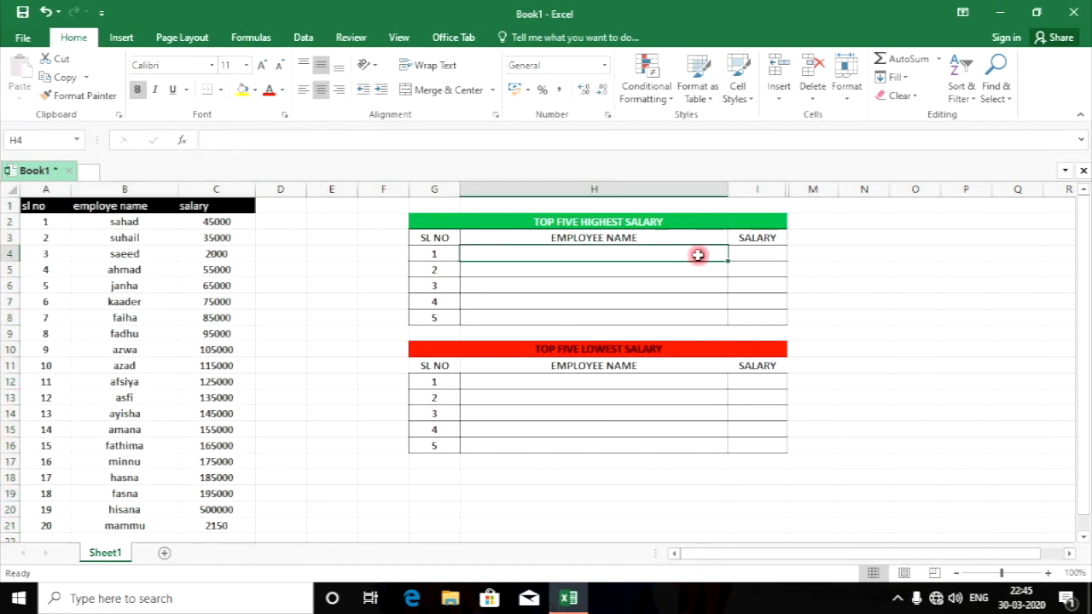
{"action": "left_click", "coordinate": [739, 254]}
{"action": "left_click_drag", "start_coordinate": [740, 256], "coordinate": [759, 319]}
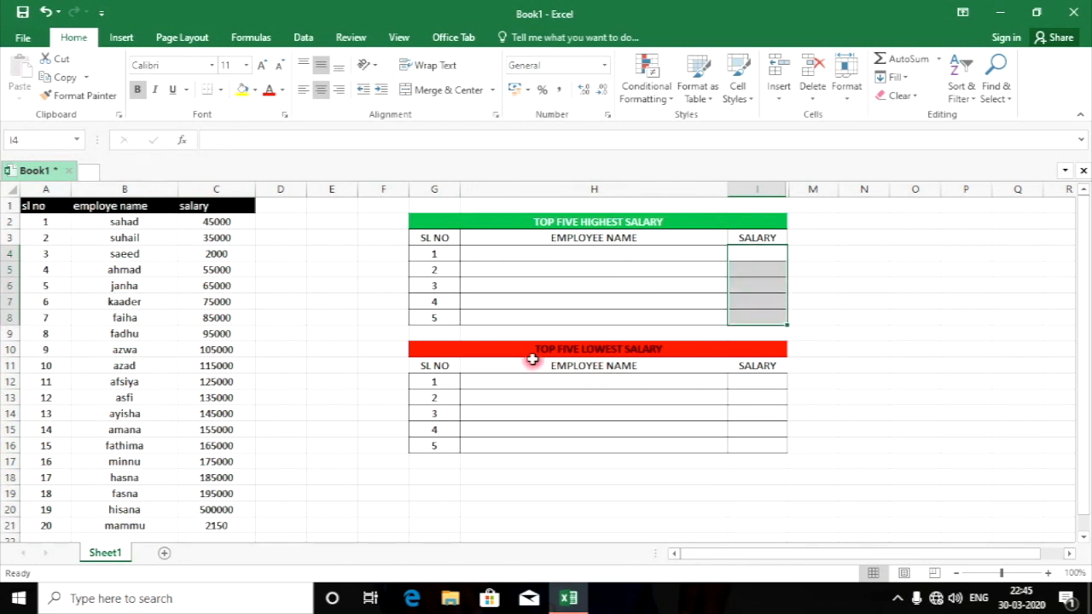
{"action": "left_click_drag", "start_coordinate": [590, 382], "coordinate": [595, 440]}
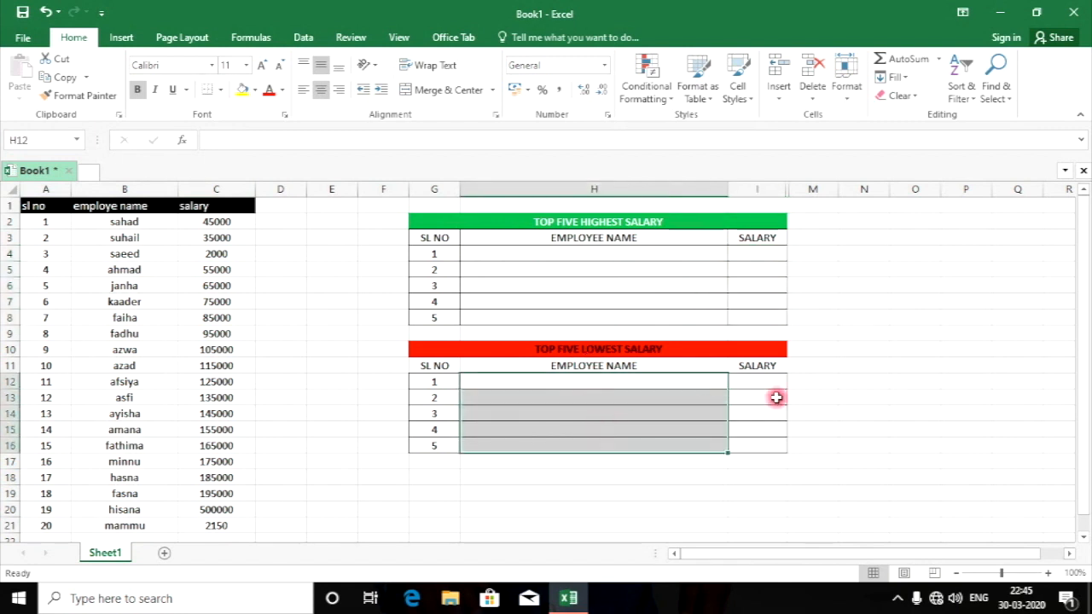
{"action": "left_click_drag", "start_coordinate": [770, 383], "coordinate": [773, 444]}
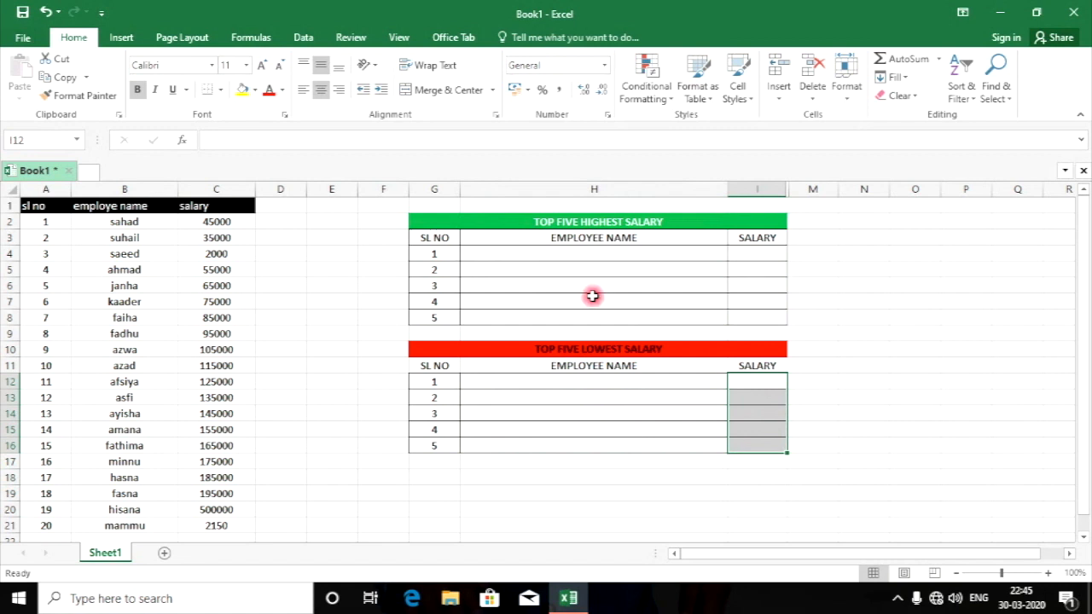
{"action": "left_click_drag", "start_coordinate": [441, 252], "coordinate": [441, 321]}
{"action": "left_click_drag", "start_coordinate": [446, 257], "coordinate": [449, 315]}
{"action": "left_click_drag", "start_coordinate": [432, 383], "coordinate": [443, 442]}
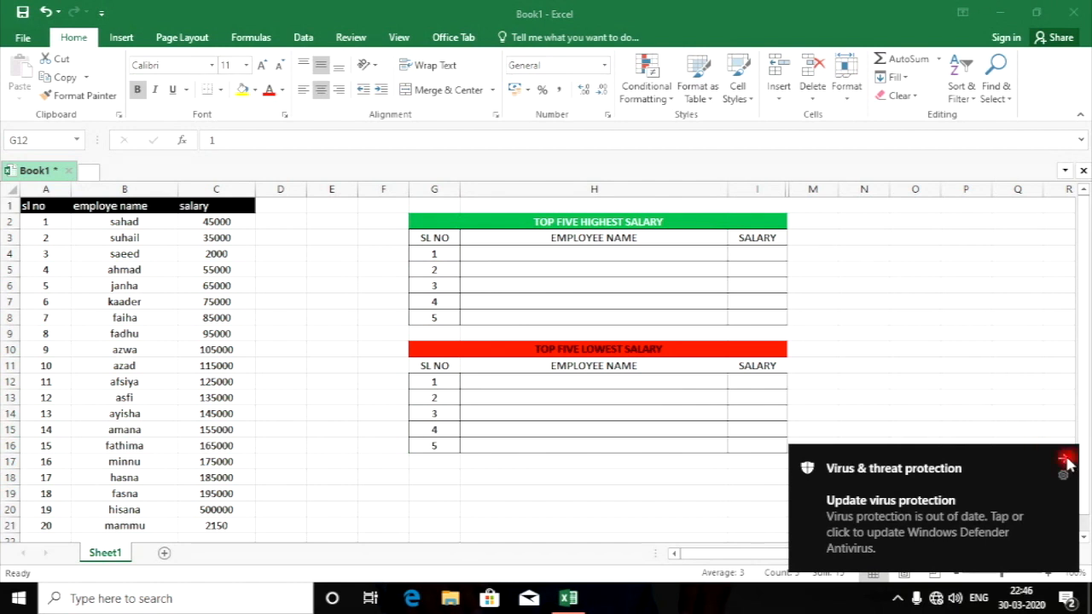
{"action": "left_click", "coordinate": [1066, 461]}
- Enter the formula =LARGE(C2:C21,G4) in cell I4 for the first salary in the top five highest table
{"action": "left_click", "coordinate": [744, 257]}
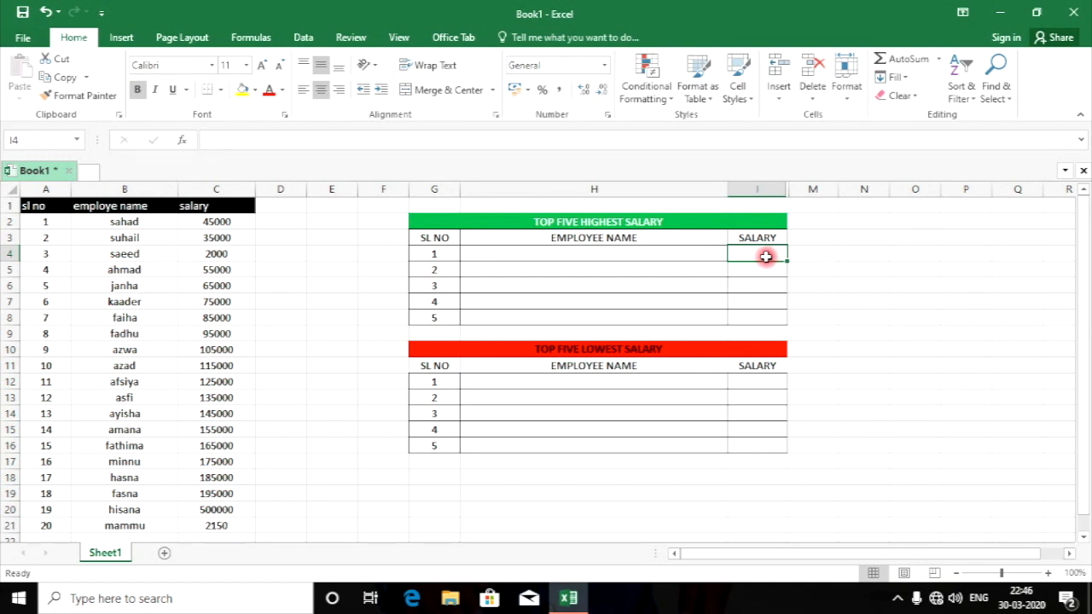
{"action": "left_click", "coordinate": [590, 253]}
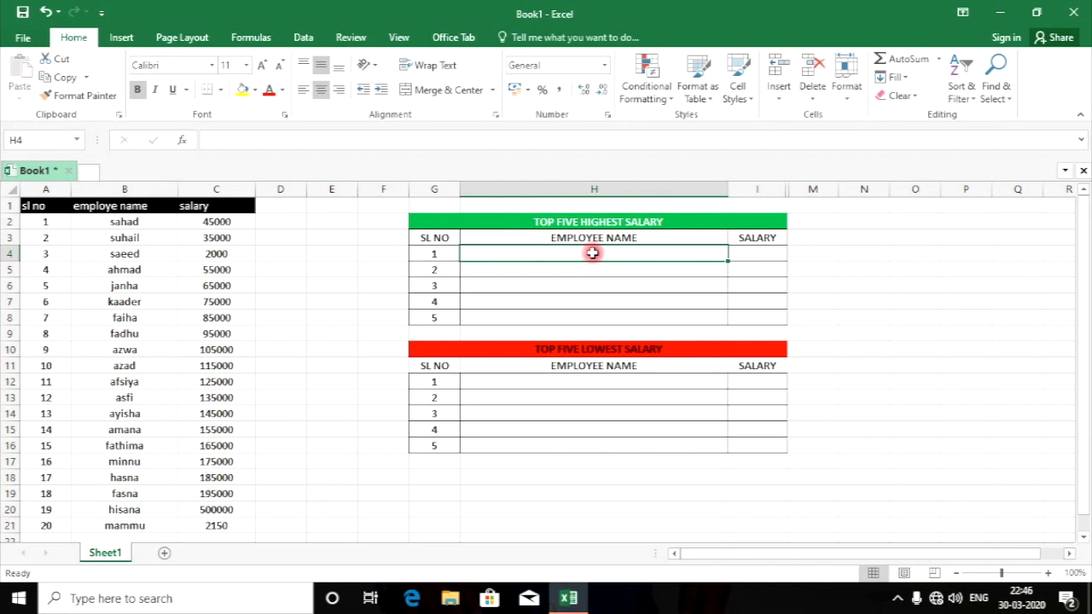
{"action": "left_click", "coordinate": [754, 256]}
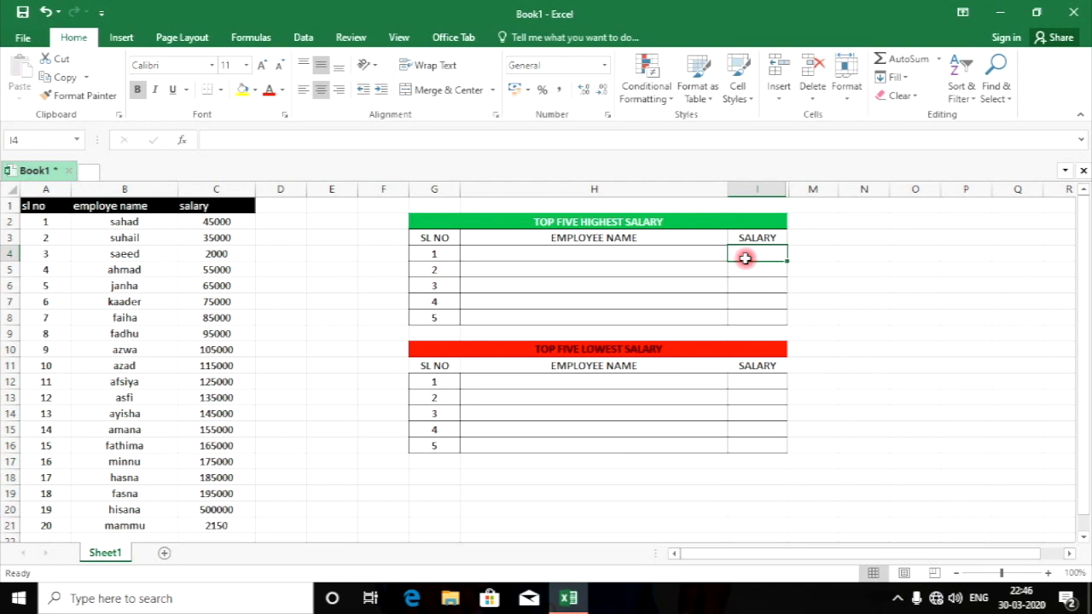
{"action": "type", "text": "="}
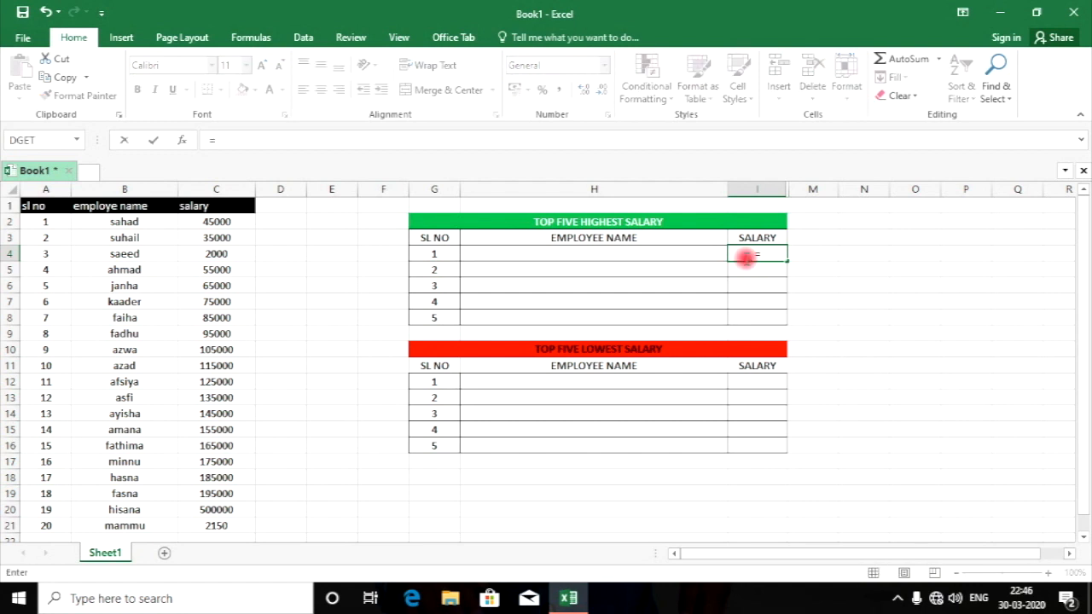
{"action": "type", "text": "la"}
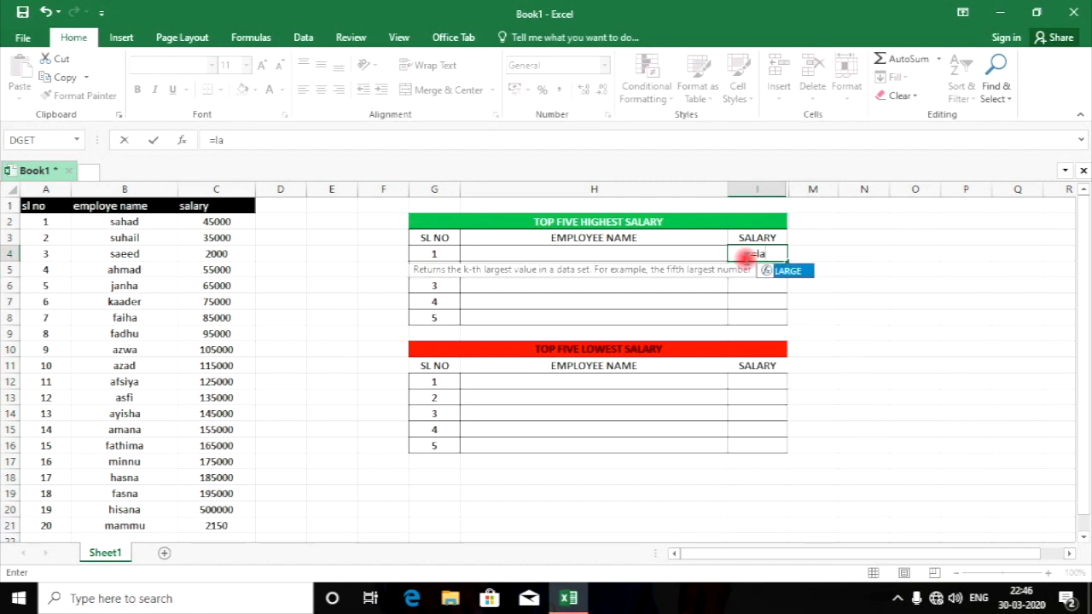
{"action": "type", "text": "r"}
{"action": "double_click", "coordinate": [787, 271]}
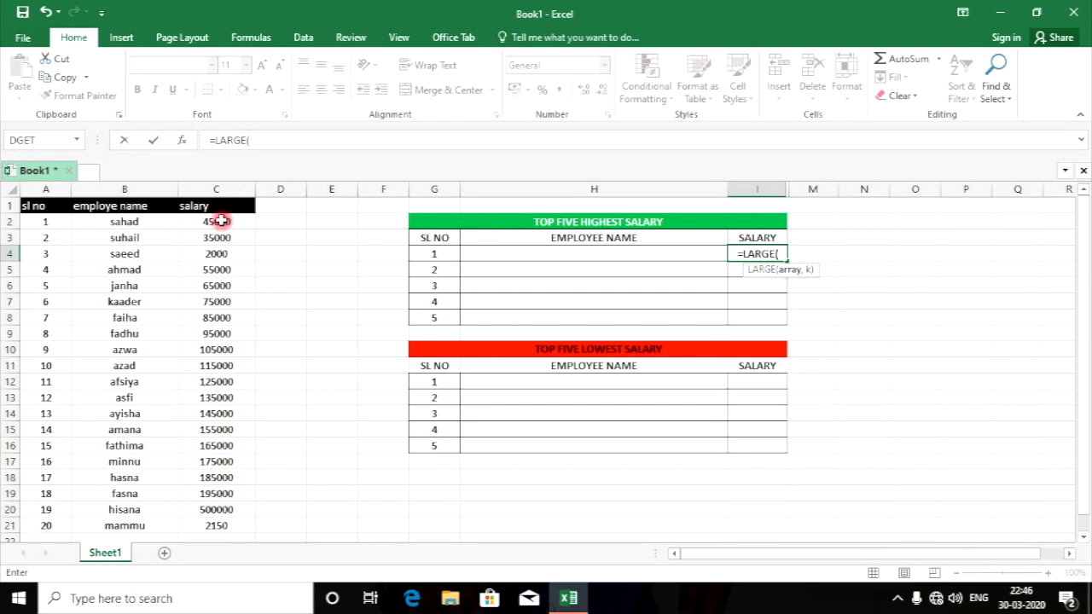
{"action": "left_click_drag", "start_coordinate": [220, 221], "coordinate": [214, 522]}
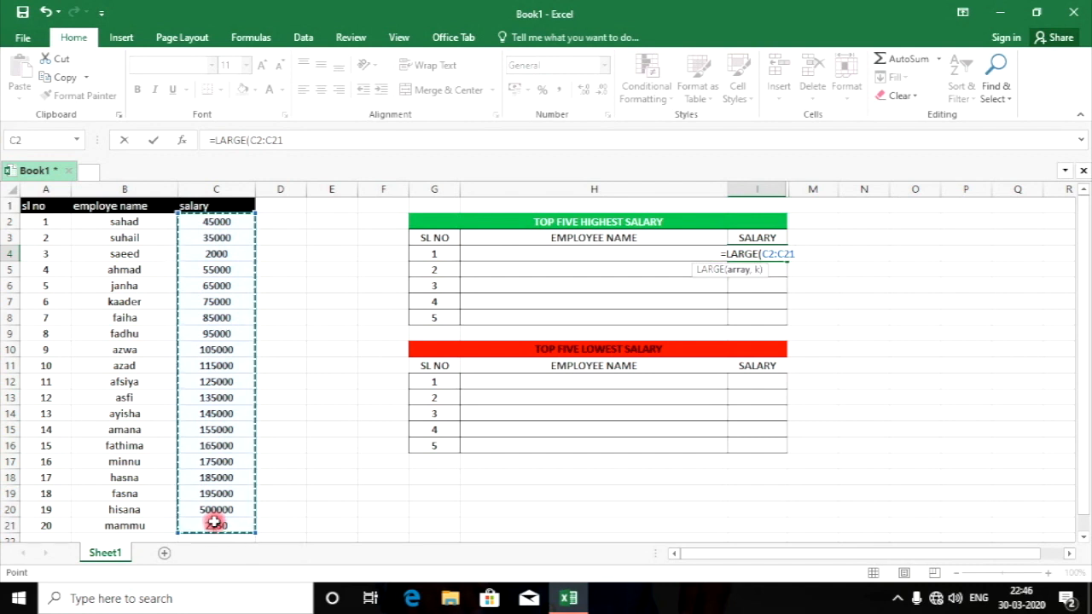
{"action": "type", "text": ","}
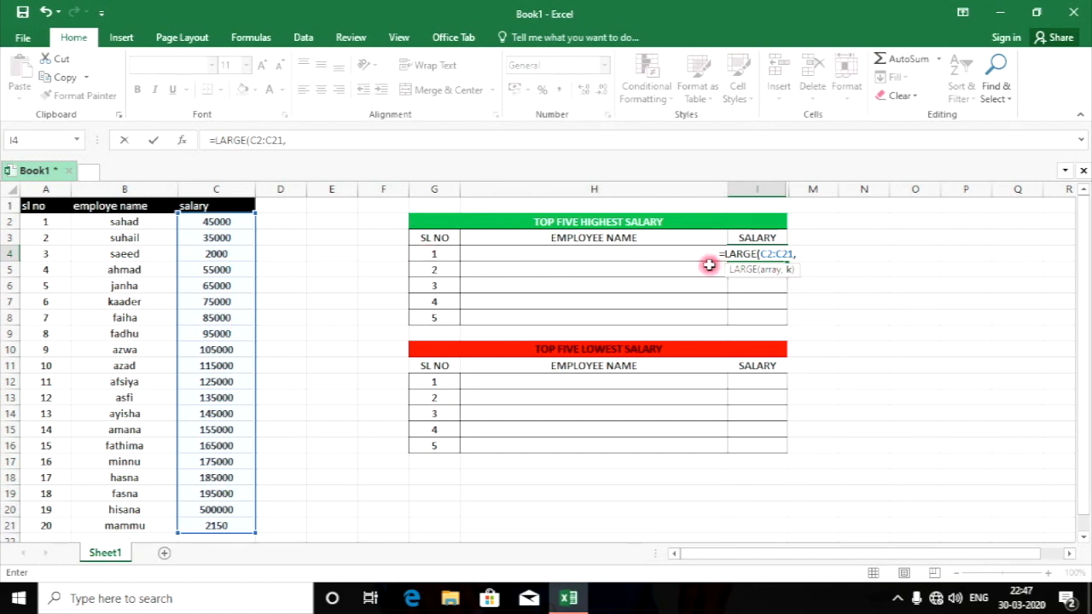
{"action": "left_click", "coordinate": [434, 256]}
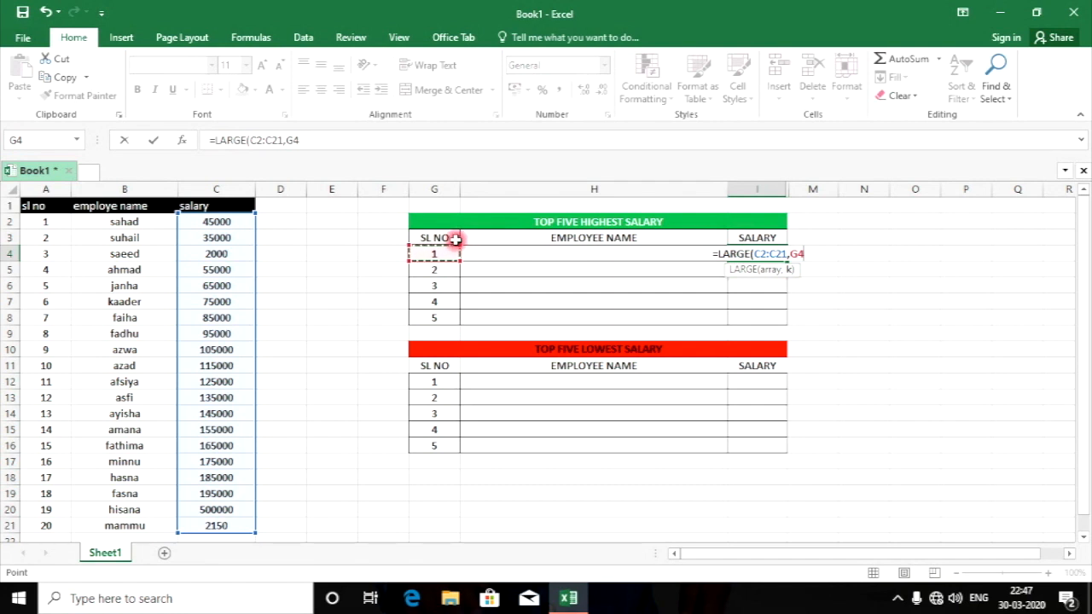
{"action": "type", "text": ")"}
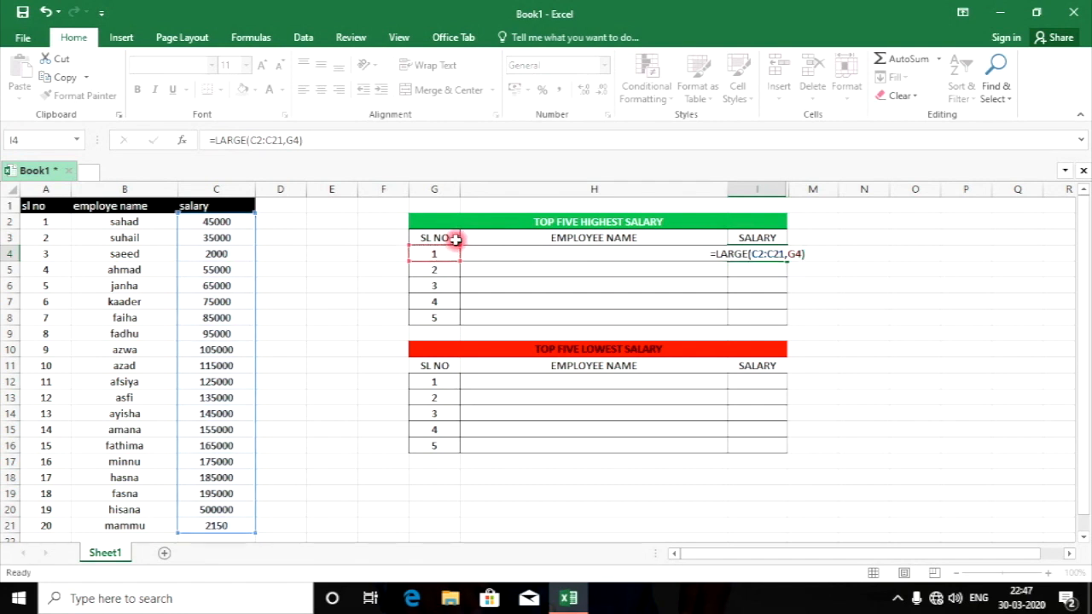
{"action": "key", "text": "Return"}
- Fill the LARGE formula from I4 down to I8 and check the copied formulas
{"action": "left_click", "coordinate": [751, 254]}
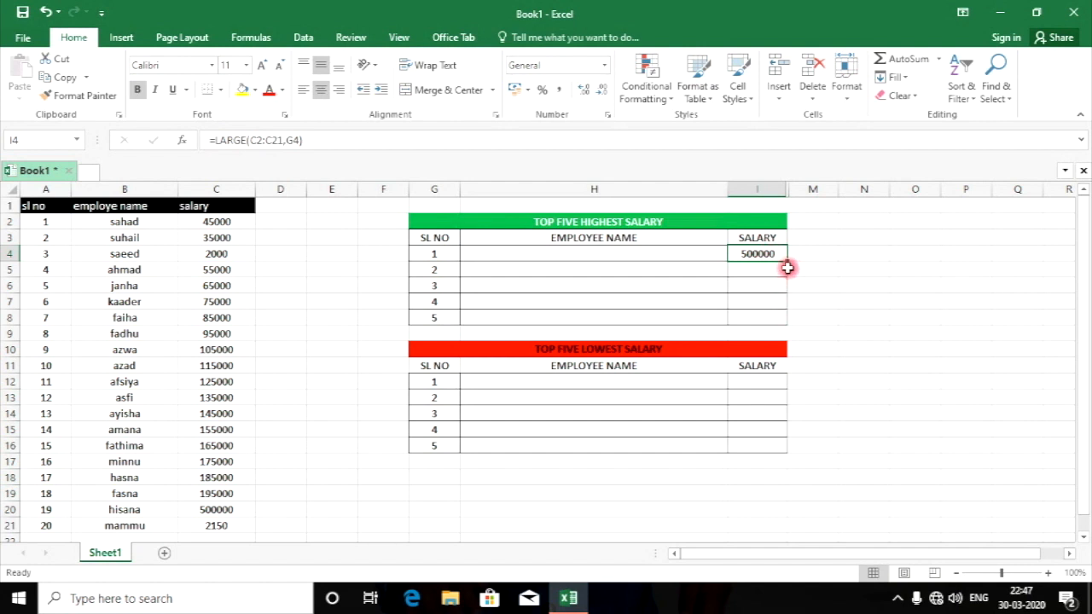
{"action": "left_click_drag", "start_coordinate": [788, 259], "coordinate": [787, 324]}
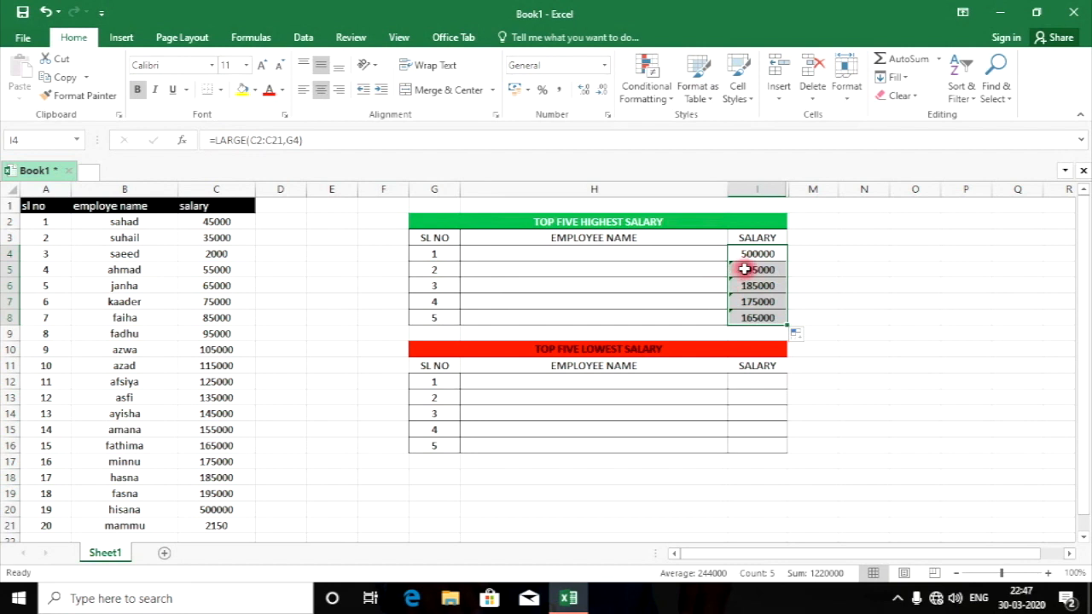
{"action": "left_click", "coordinate": [747, 271]}
{"action": "left_click", "coordinate": [759, 288]}
{"action": "left_click", "coordinate": [760, 303]}
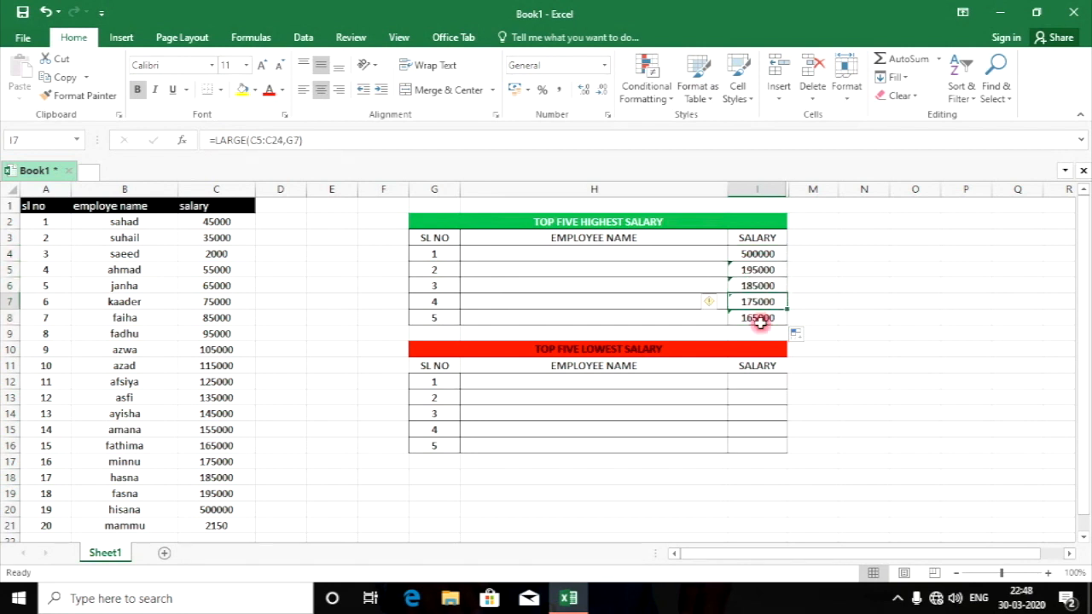
{"action": "left_click", "coordinate": [759, 319]}
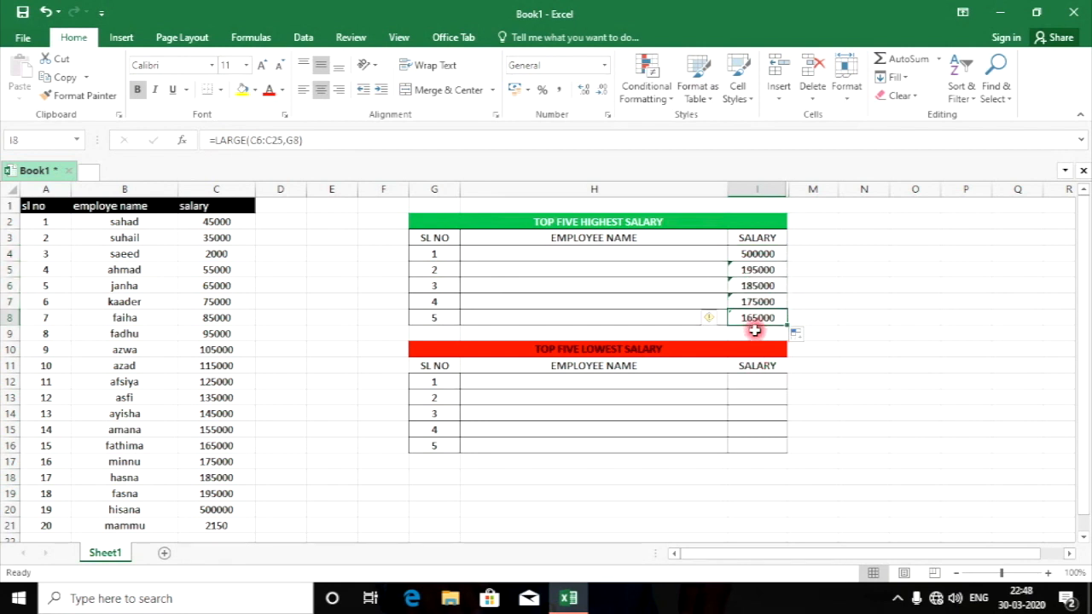
- Enter the formula =SMALL(C2:C21,G12) in cell I12 for the first salary in the top five lowest table
{"action": "left_click", "coordinate": [756, 381]}
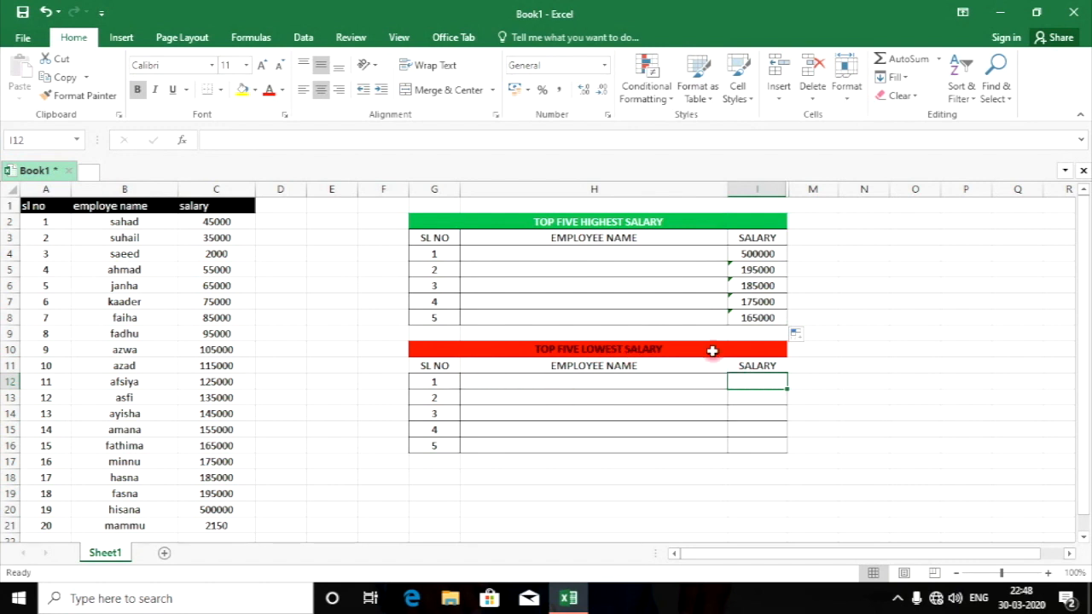
{"action": "type", "text": "="}
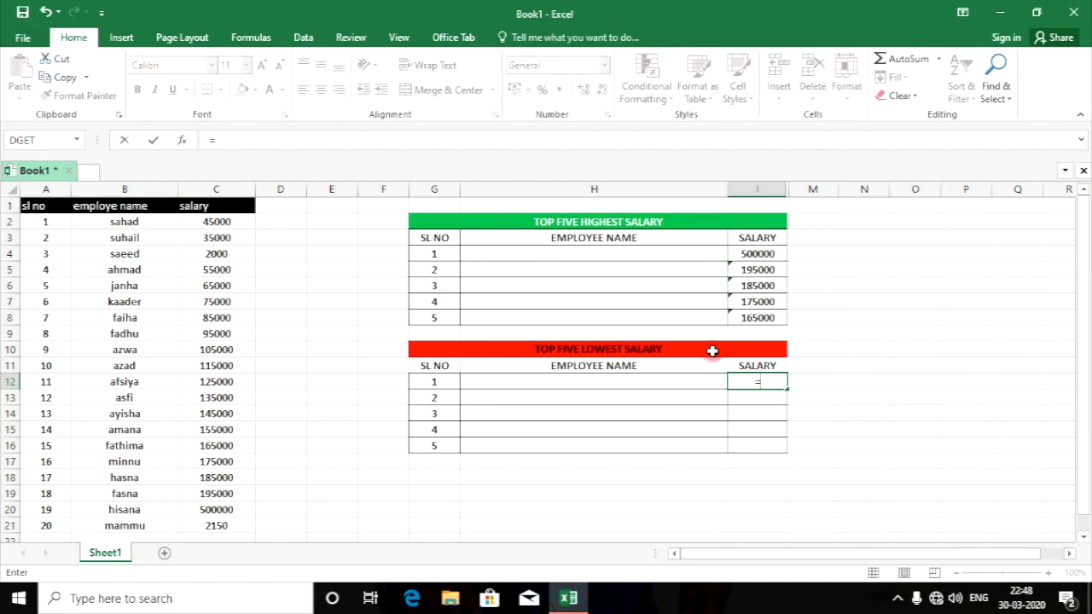
{"action": "type", "text": "lo"}
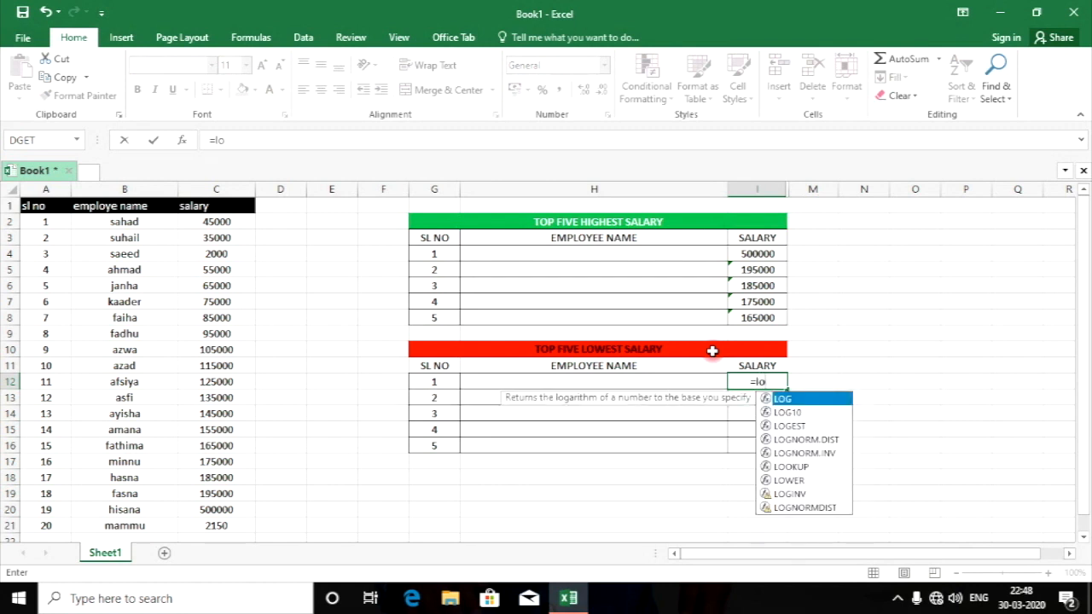
{"action": "key", "text": "BackSpace"}
{"action": "key", "text": "BackSpace"}
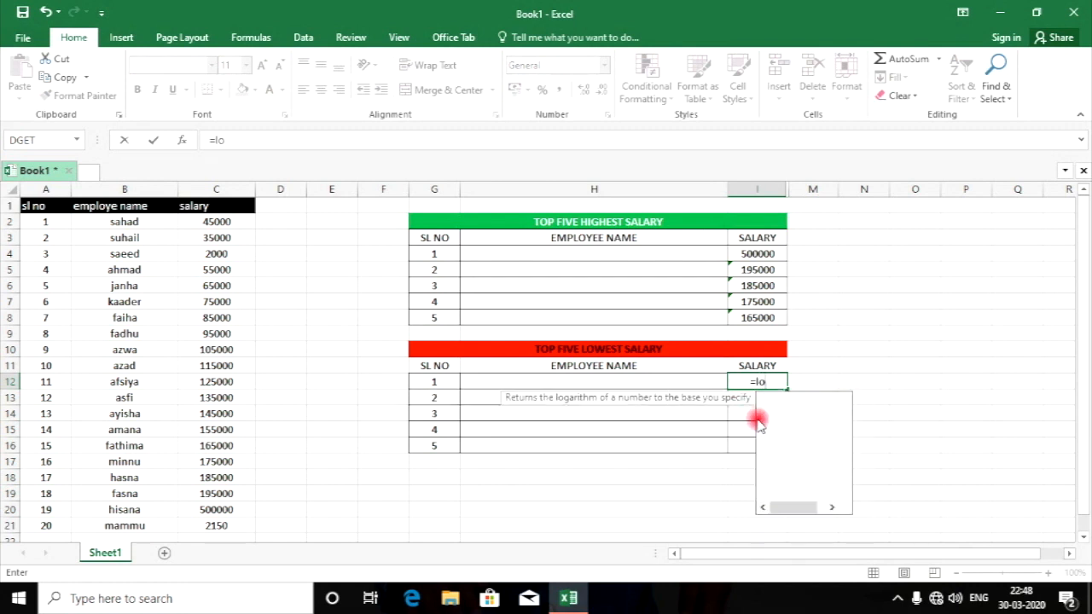
{"action": "type", "text": "sma"}
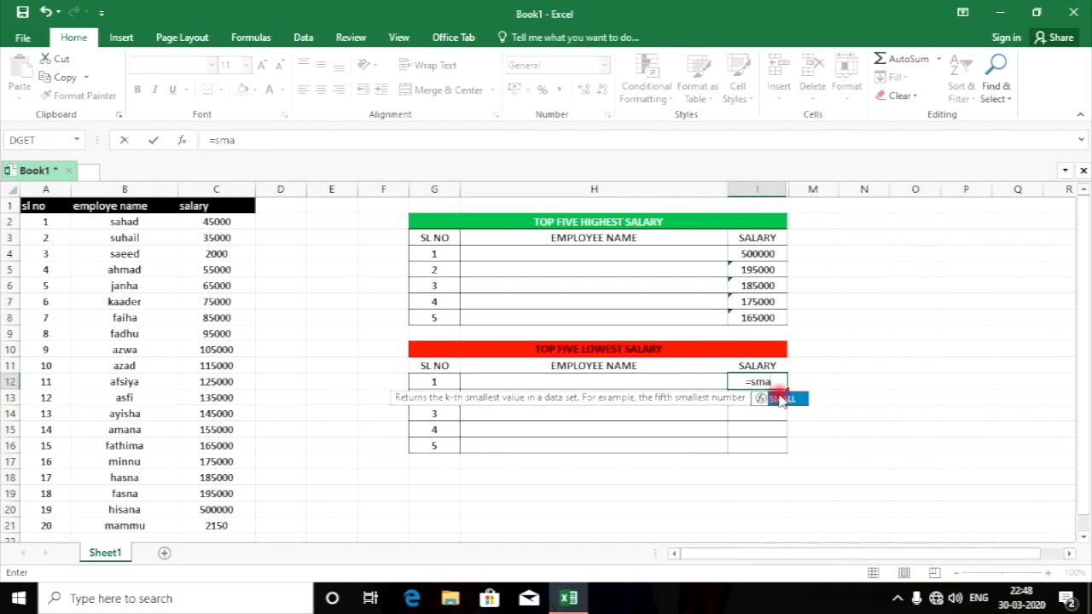
{"action": "double_click", "coordinate": [781, 399]}
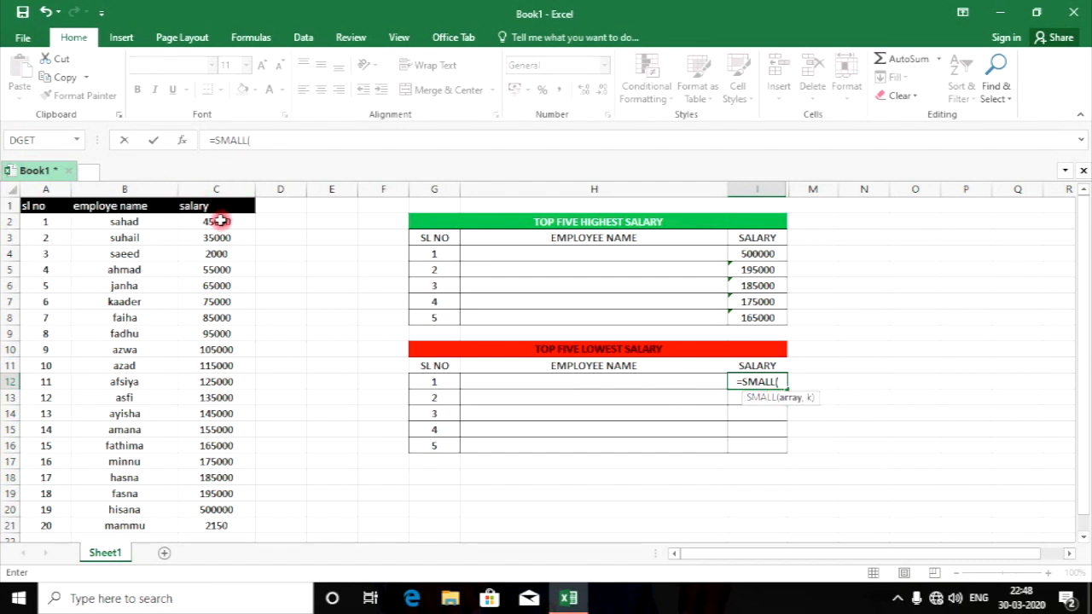
{"action": "left_click_drag", "start_coordinate": [220, 221], "coordinate": [217, 525]}
{"action": "type", "text": ","}
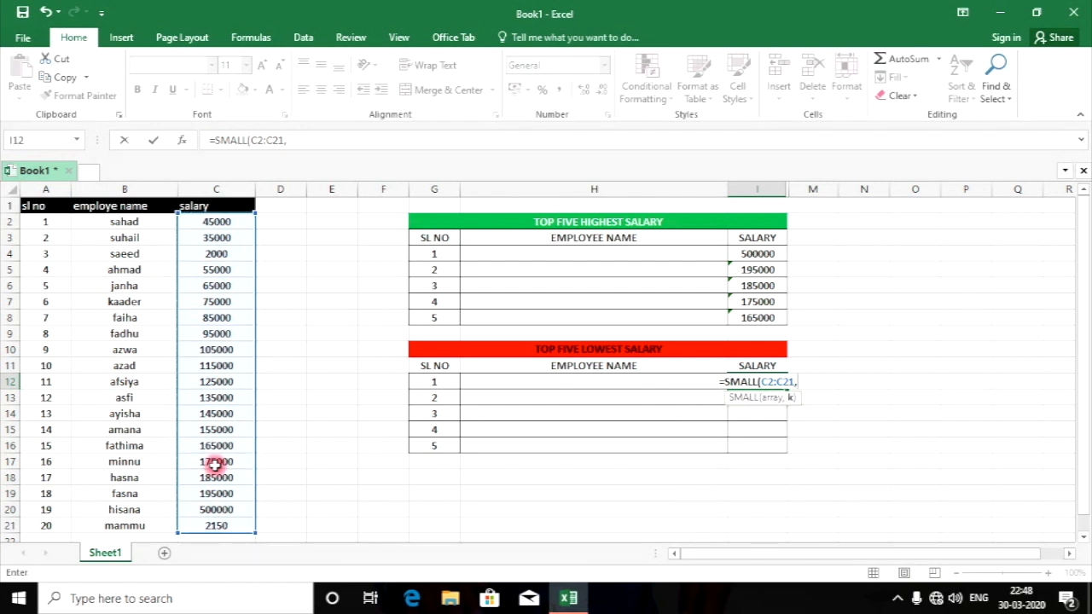
{"action": "left_click", "coordinate": [438, 381]}
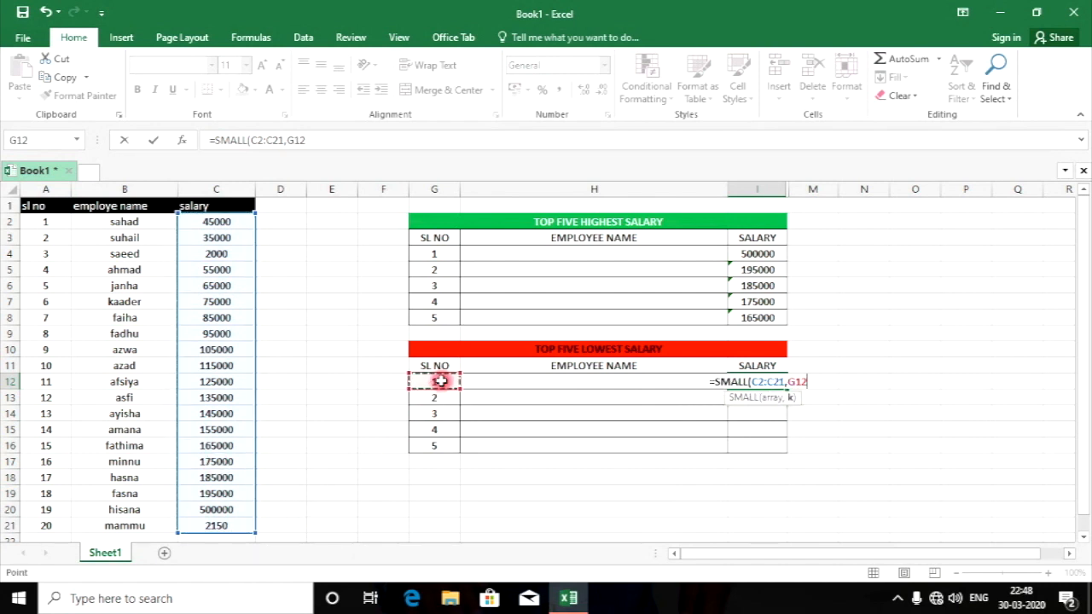
{"action": "type", "text": ")"}
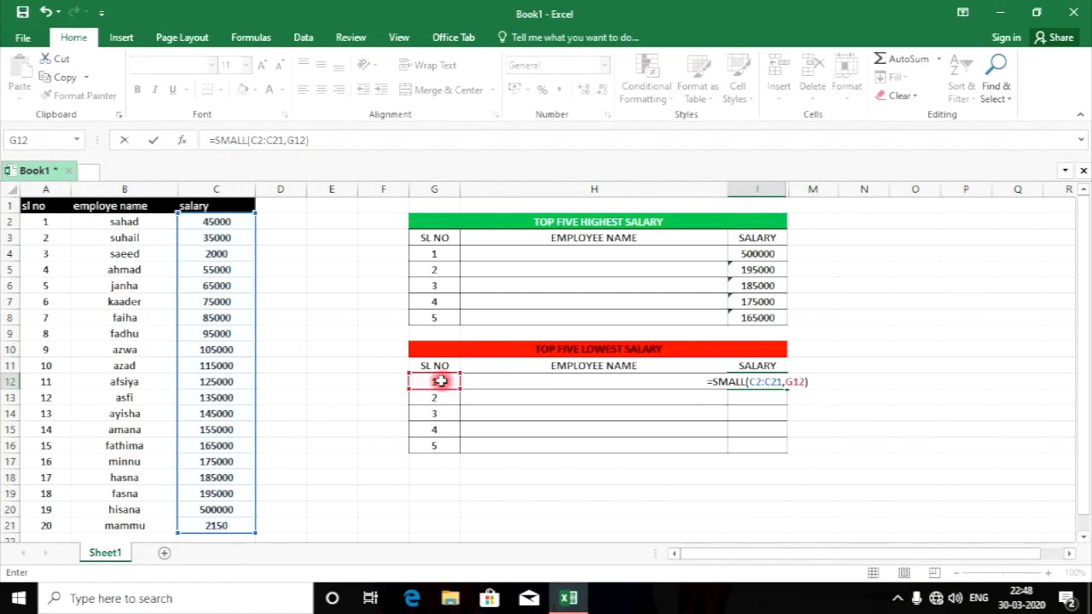
{"action": "key", "text": "Return"}
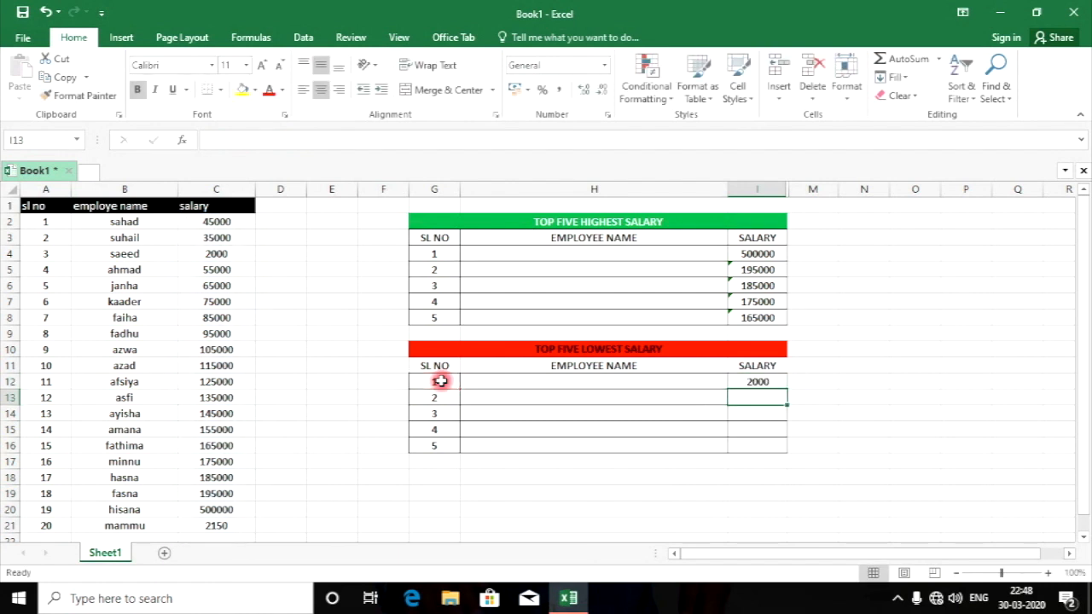
- Fill the SMALL formula from I12 down to I16 in the lowest salary table
{"action": "left_click_drag", "start_coordinate": [438, 381], "coordinate": [743, 380]}
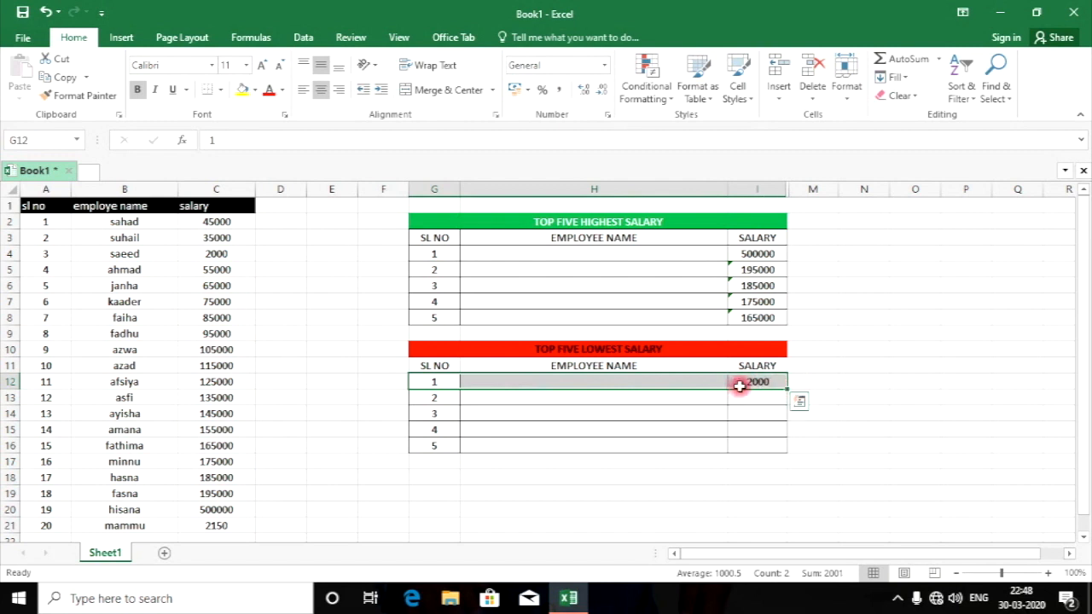
{"action": "left_click", "coordinate": [766, 381]}
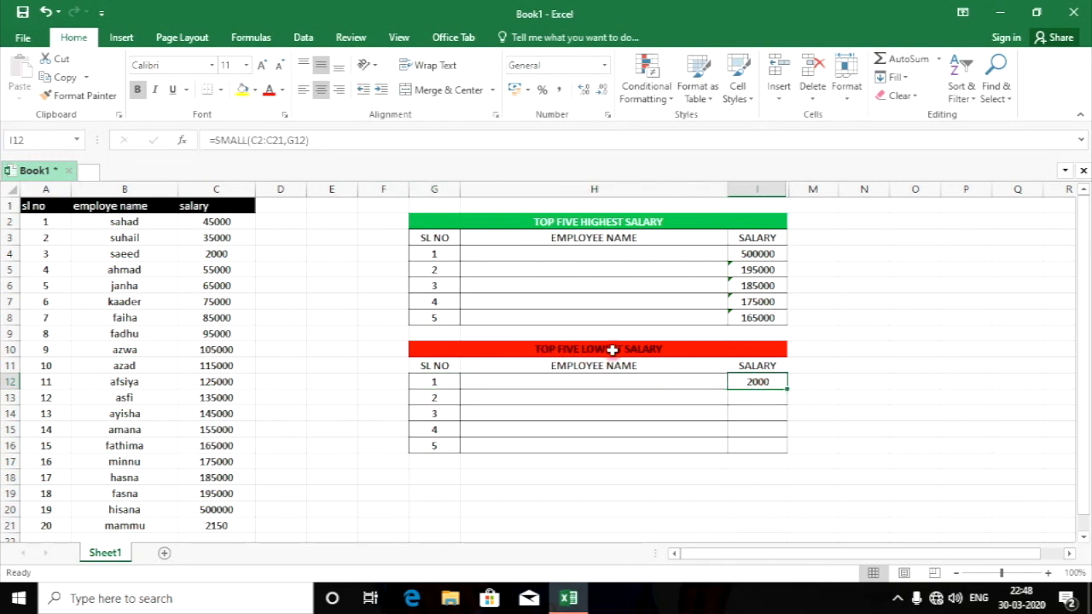
{"action": "double_click", "coordinate": [787, 388]}
{"action": "left_click_drag", "start_coordinate": [437, 445], "coordinate": [762, 448]}
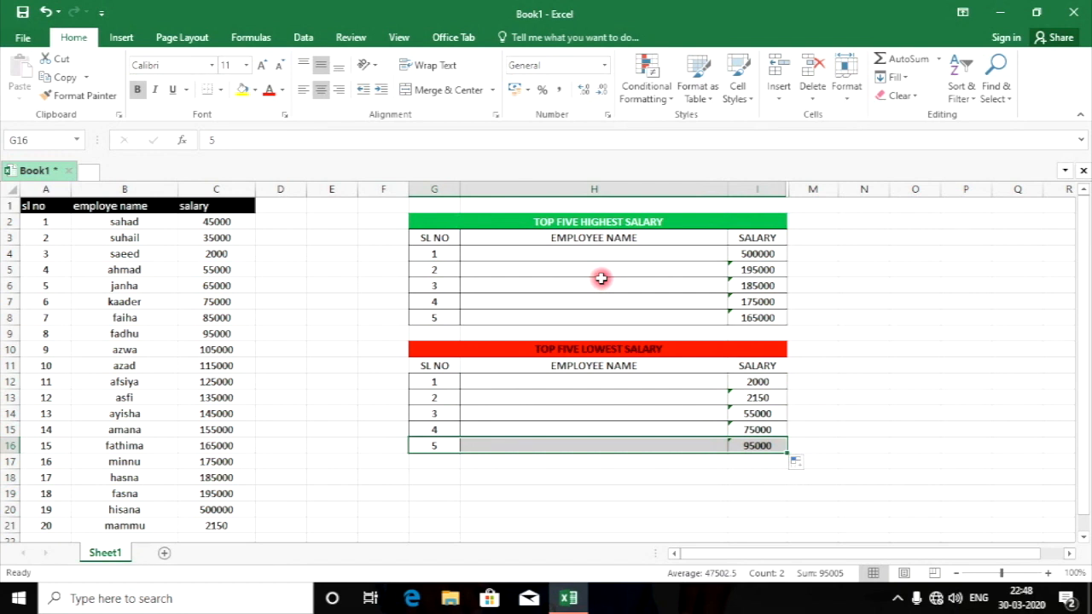
- Start an INDEX formula in cell H4 of the highest salary table with the array A1:C21
{"action": "left_click", "coordinate": [602, 237]}
{"action": "left_click", "coordinate": [604, 254]}
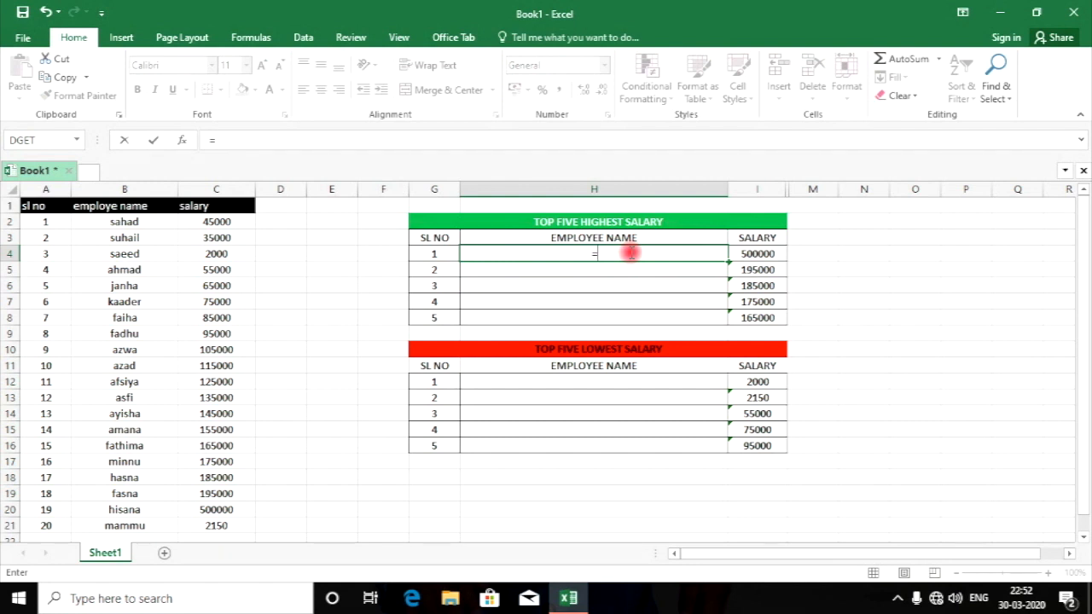
{"action": "type", "text": "in"}
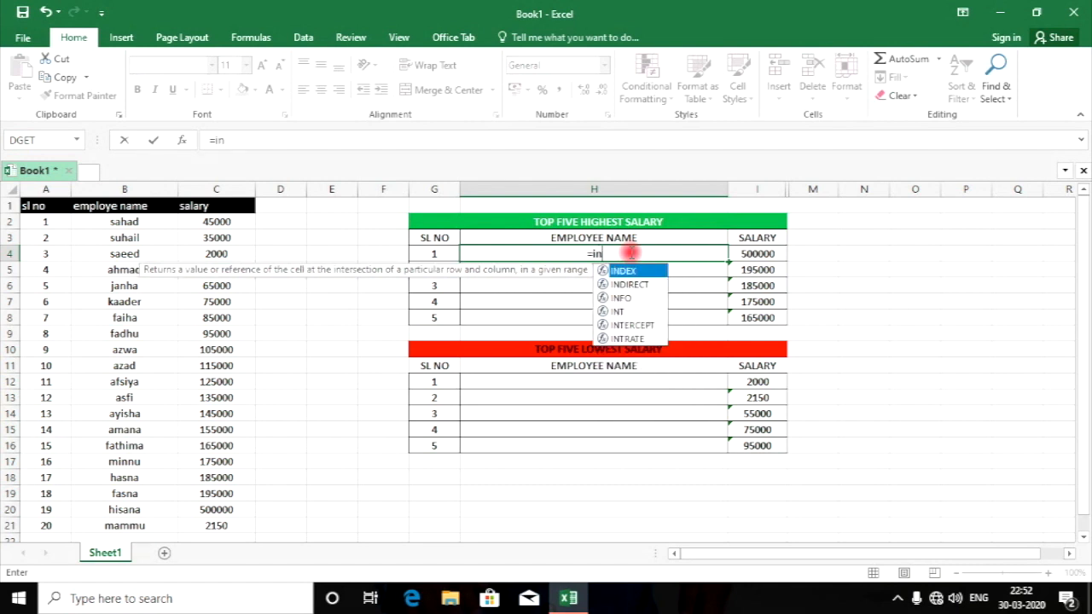
{"action": "type", "text": "dex"}
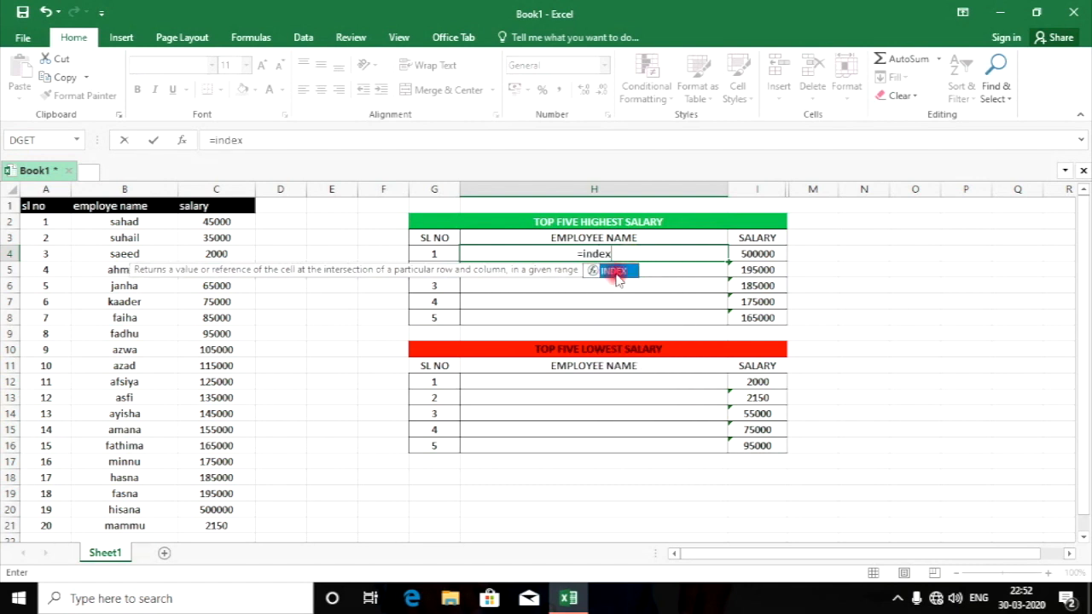
{"action": "double_click", "coordinate": [615, 271]}
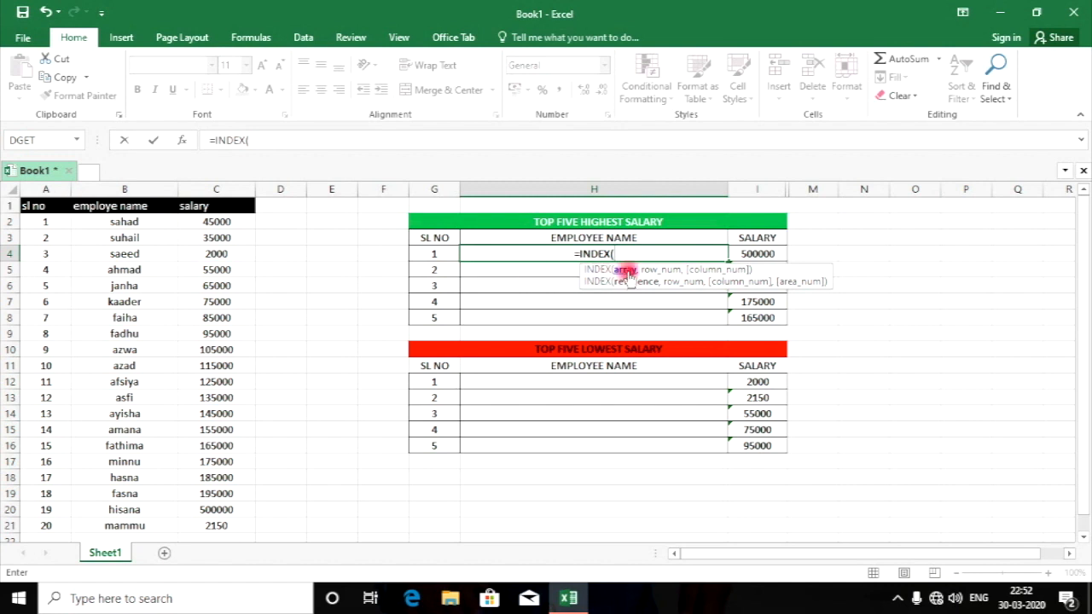
{"action": "left_click_drag", "start_coordinate": [43, 206], "coordinate": [230, 525]}
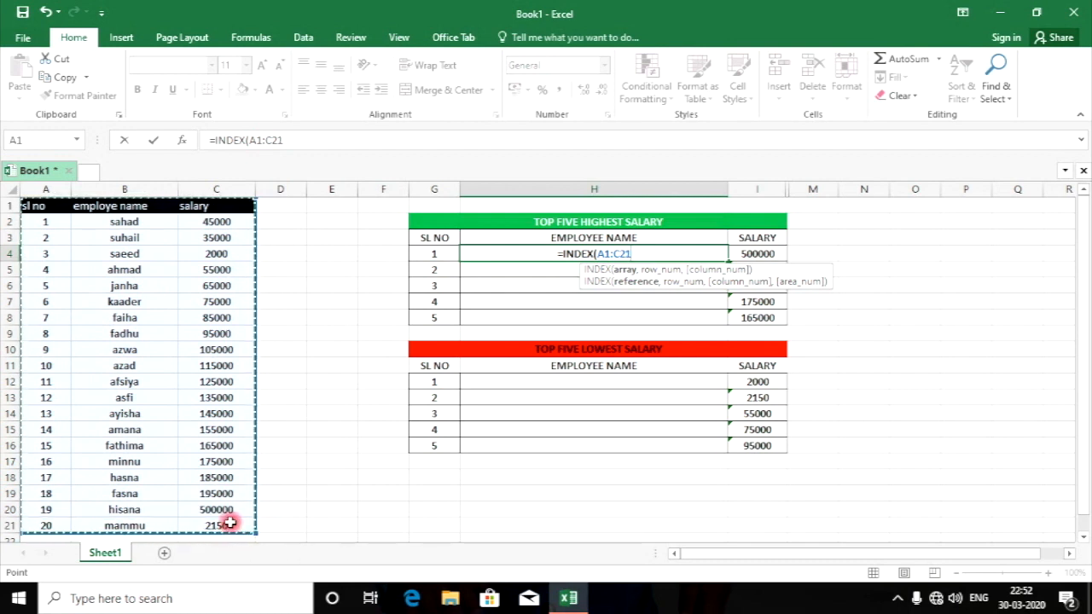
- Add a nested MATCH function as the row number in the H4 formula, with I4 as its lookup value
{"action": "type", "text": ",ma"}
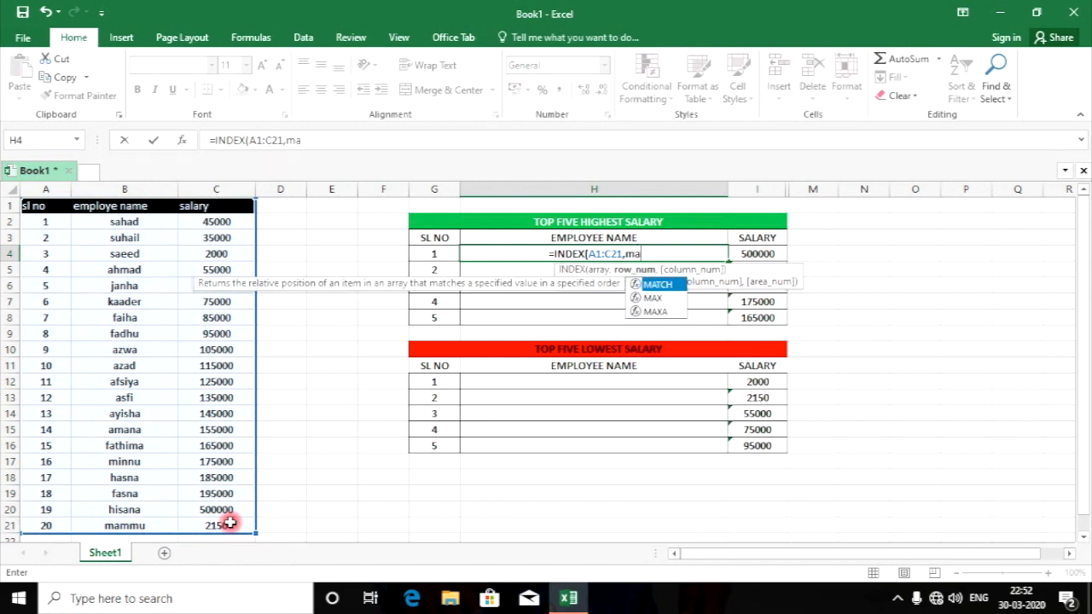
{"action": "type", "text": "tch"}
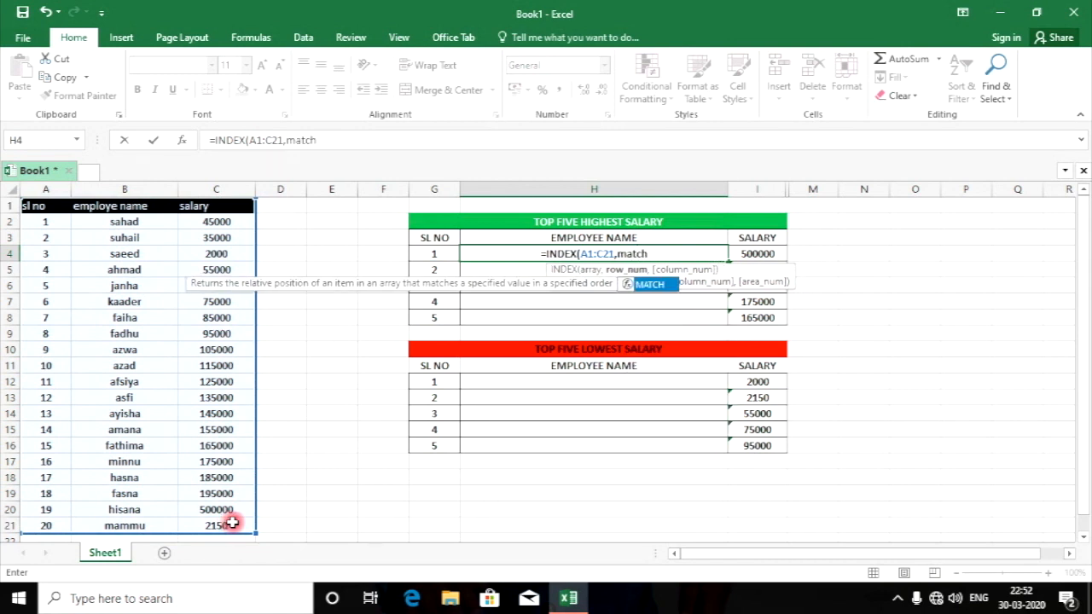
{"action": "double_click", "coordinate": [646, 285]}
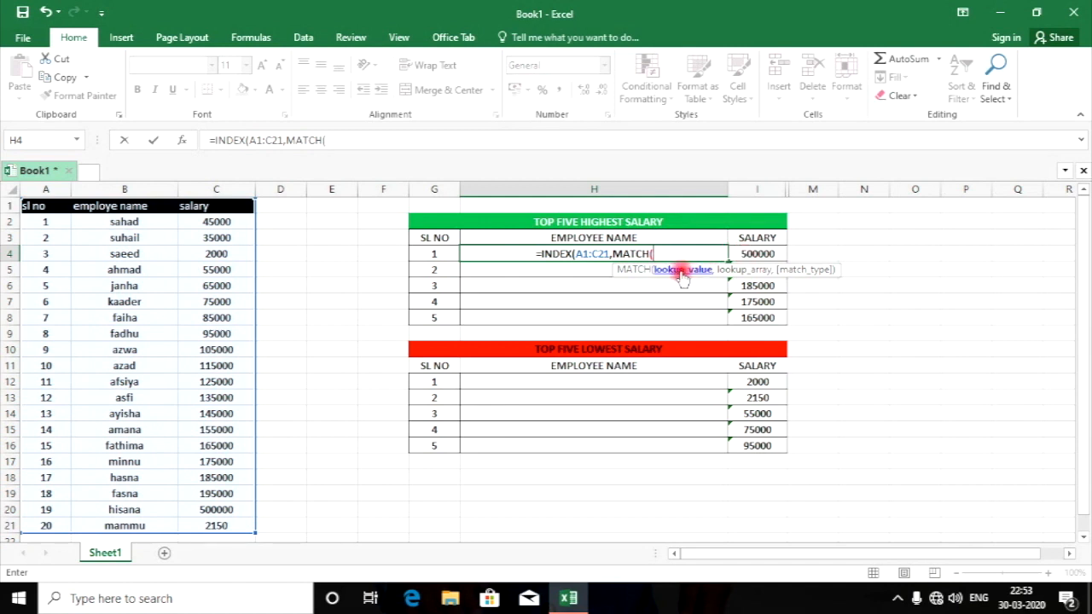
{"action": "left_click", "coordinate": [755, 253]}
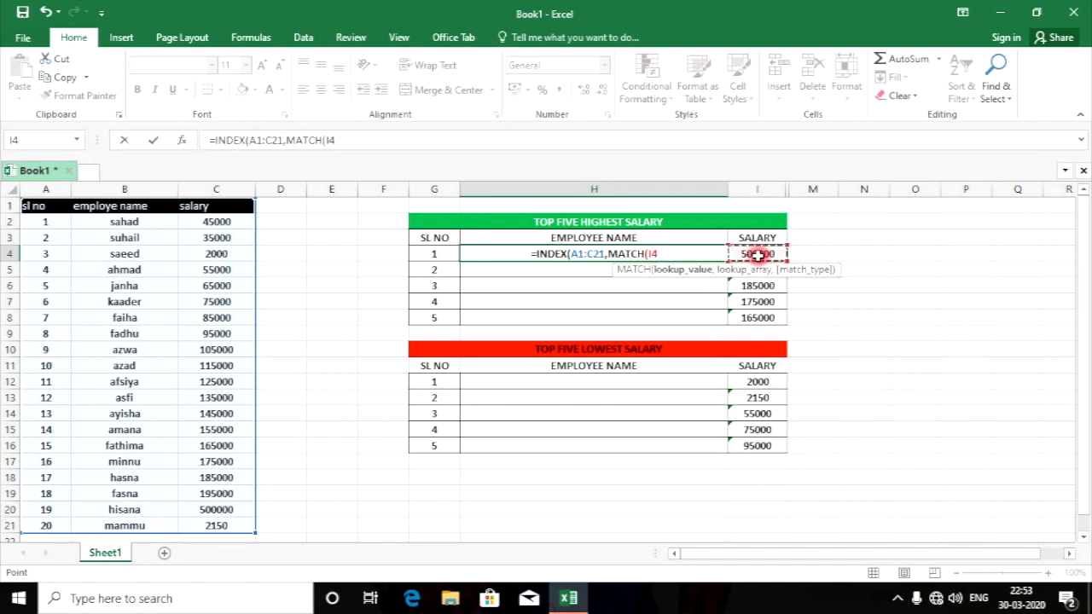
{"action": "type", "text": ","}
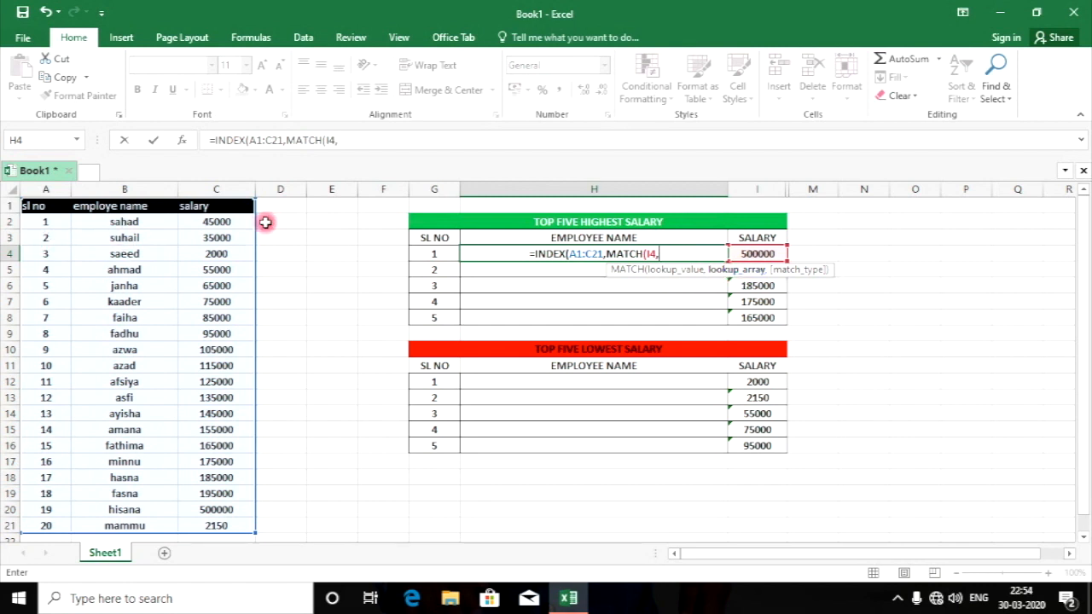
{"action": "left_click_drag", "start_coordinate": [216, 208], "coordinate": [228, 510]}
{"action": "type", "text": ","}
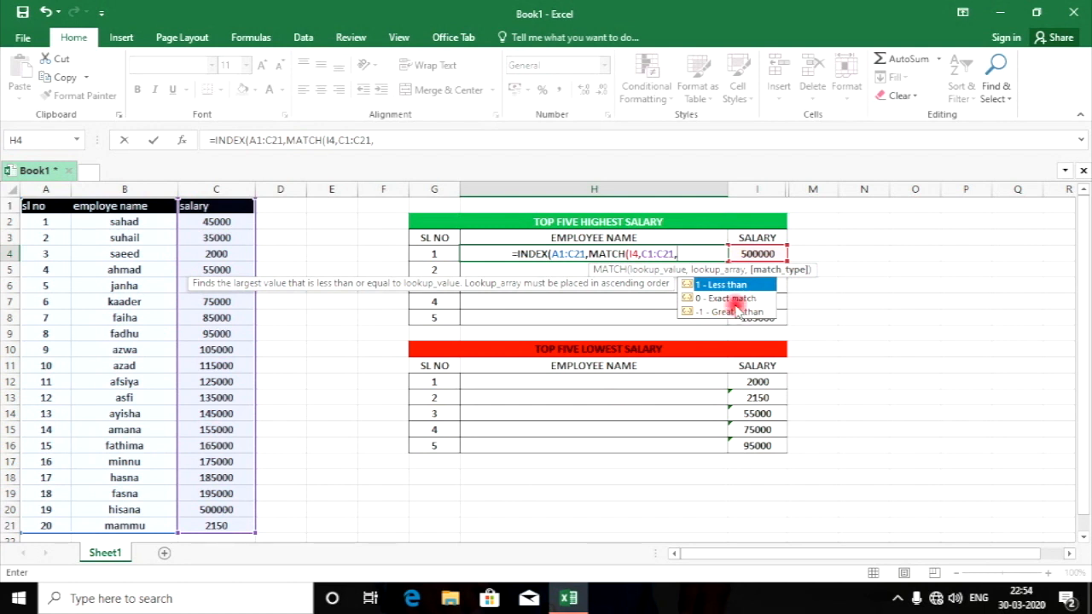
{"action": "double_click", "coordinate": [729, 297]}
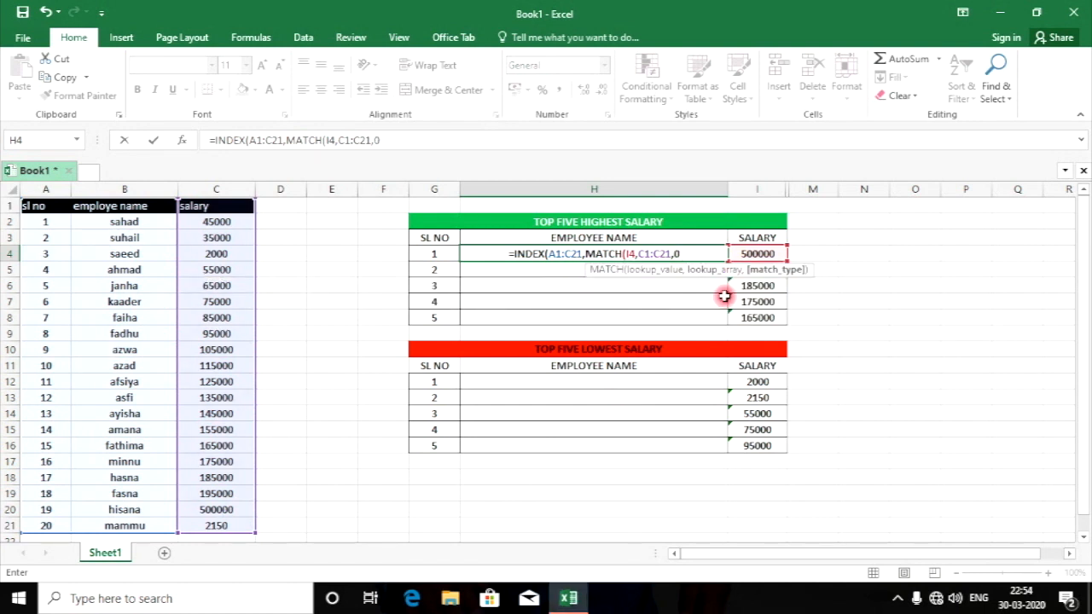
{"action": "type", "text": "),"}
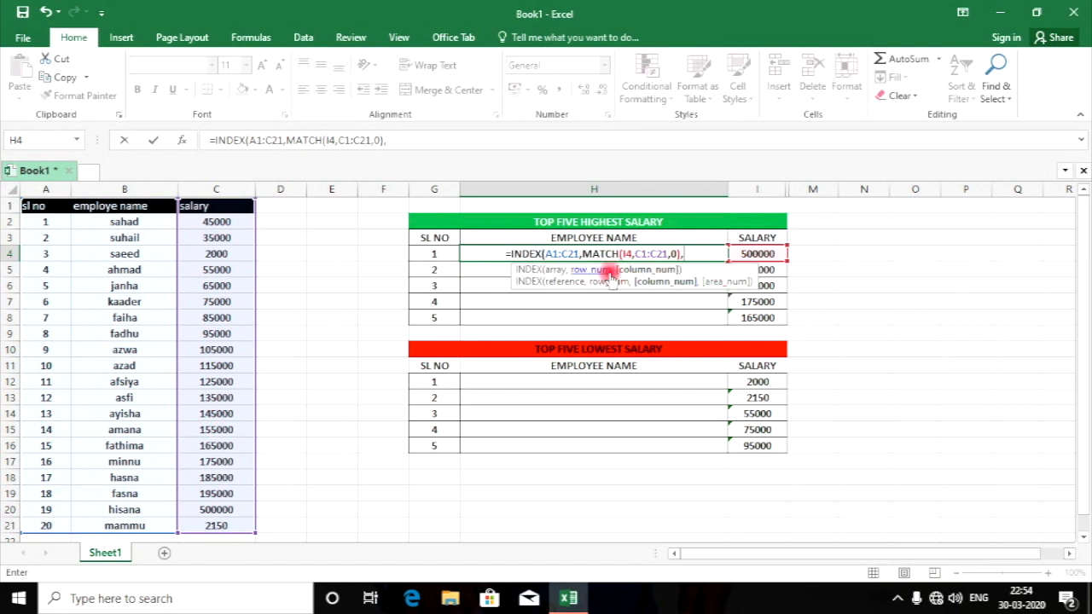
{"action": "key", "text": "BackSpace"}
{"action": "key", "text": "BackSpace"}
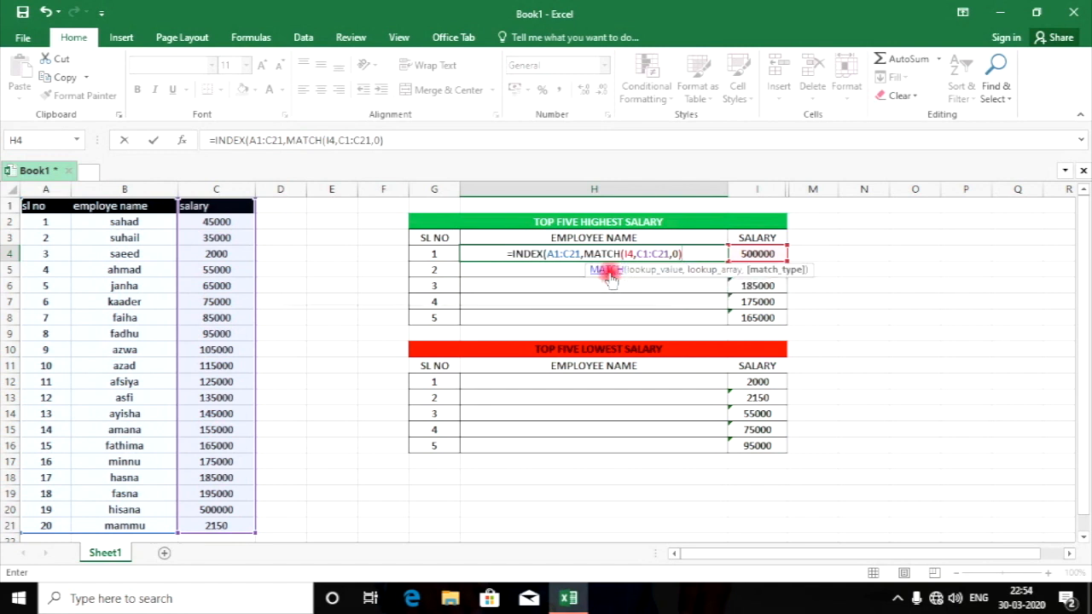
{"action": "key", "text": "BackSpace"}
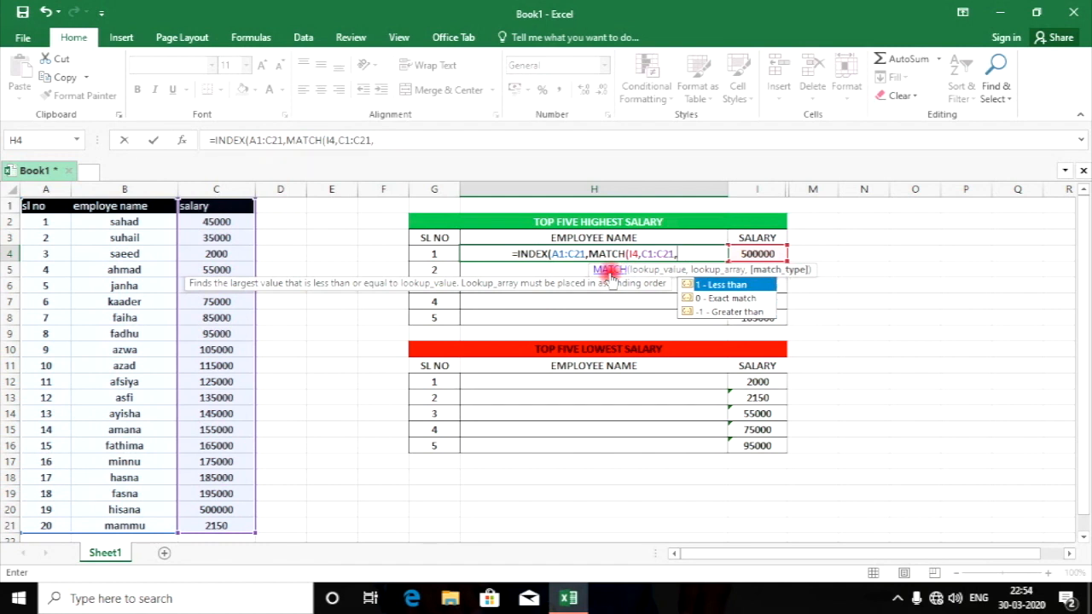
{"action": "key", "text": "BackSpace"}
{"action": "key", "text": "BackSpace"}
{"action": "key", "text": "BackSpace"}
{"action": "key", "text": "BackSpace"}
{"action": "key", "text": "BackSpace"}
{"action": "key", "text": "BackSpace"}
{"action": "key", "text": "BackSpace"}
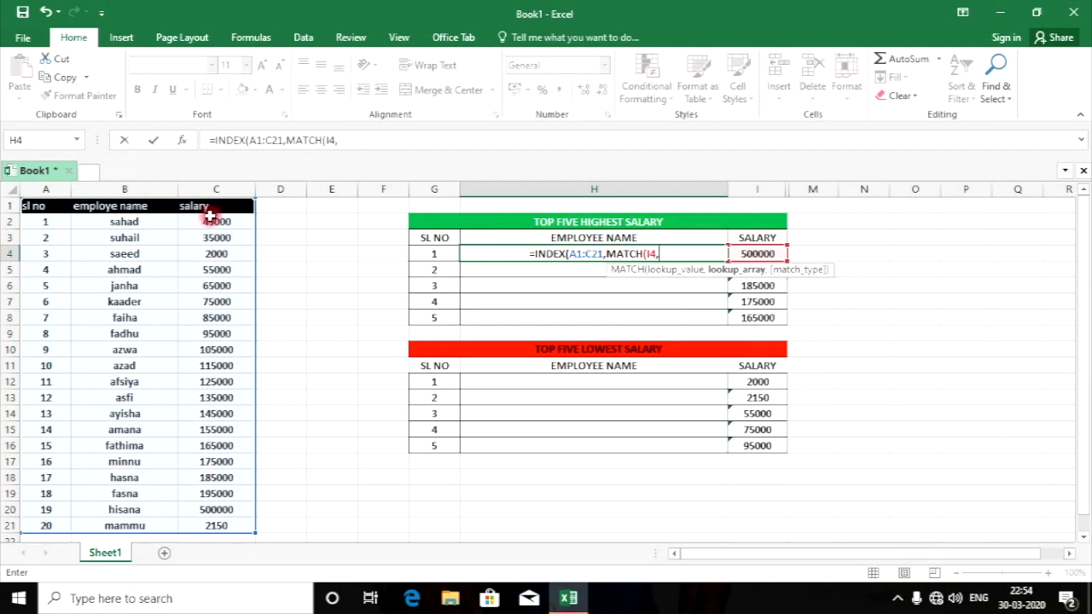
- Complete the H4 formula as =INDEX(A1:C21,MATCH(I4,C1:C21,0),2), using the salary column, an exact match and column number 2
{"action": "left_click_drag", "start_coordinate": [214, 208], "coordinate": [226, 525]}
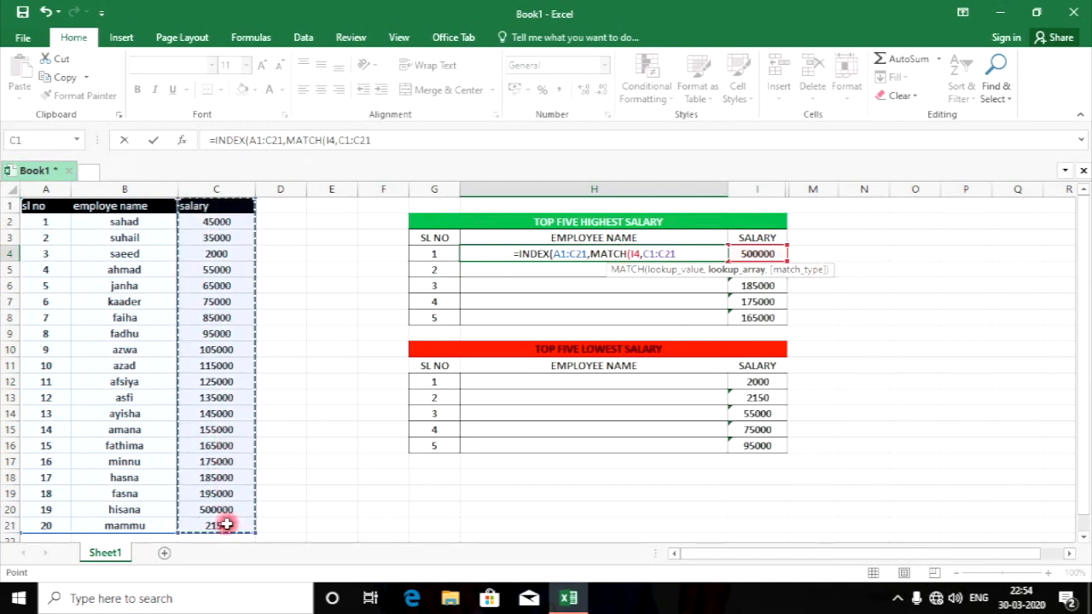
{"action": "type", "text": ","}
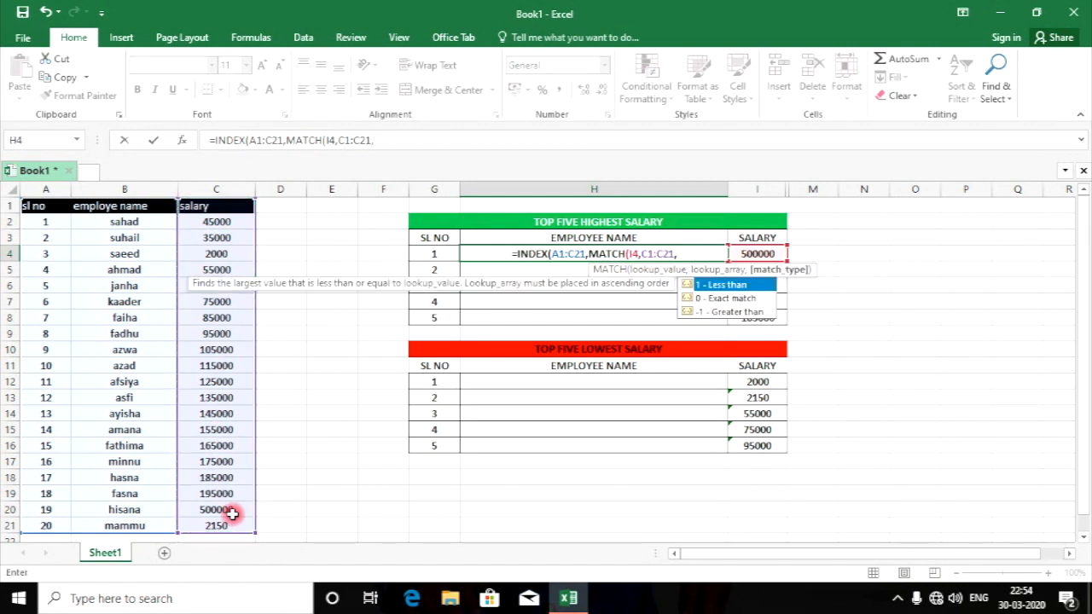
{"action": "double_click", "coordinate": [725, 298]}
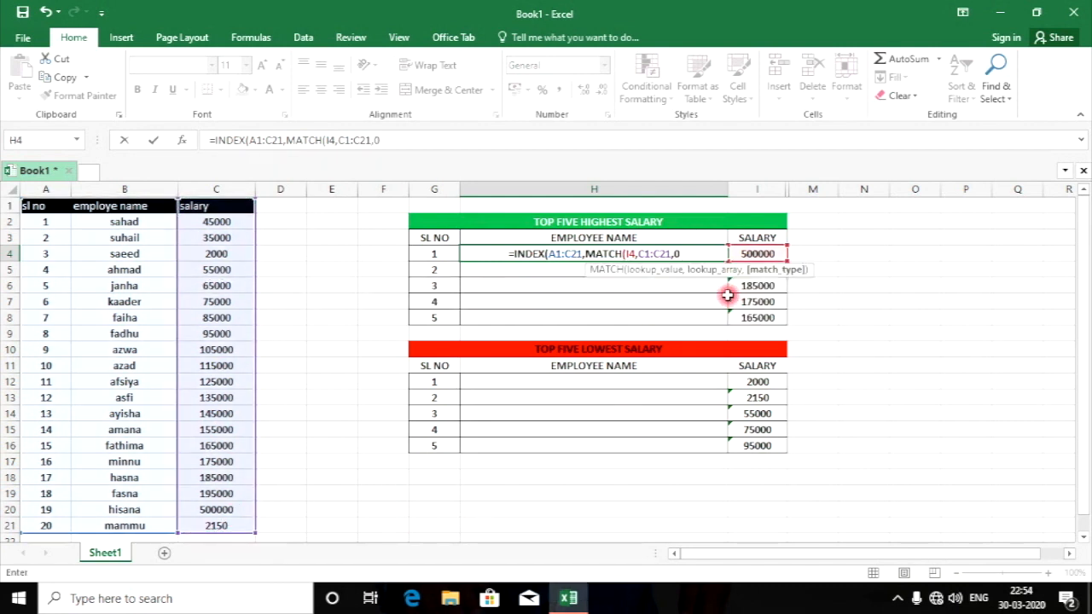
{"action": "type", "text": "),"}
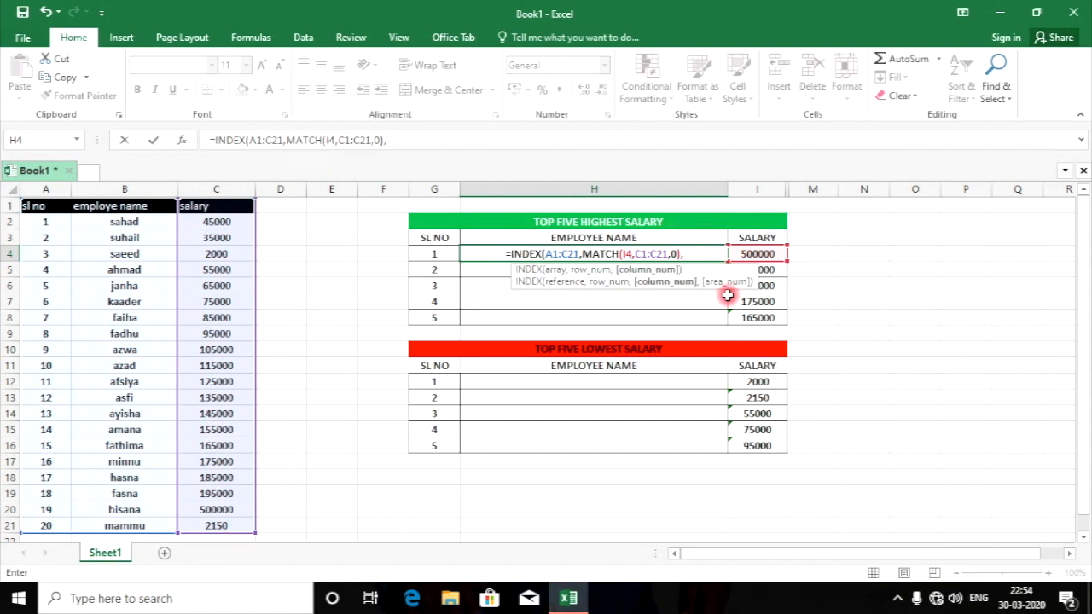
{"action": "type", "text": "2"}
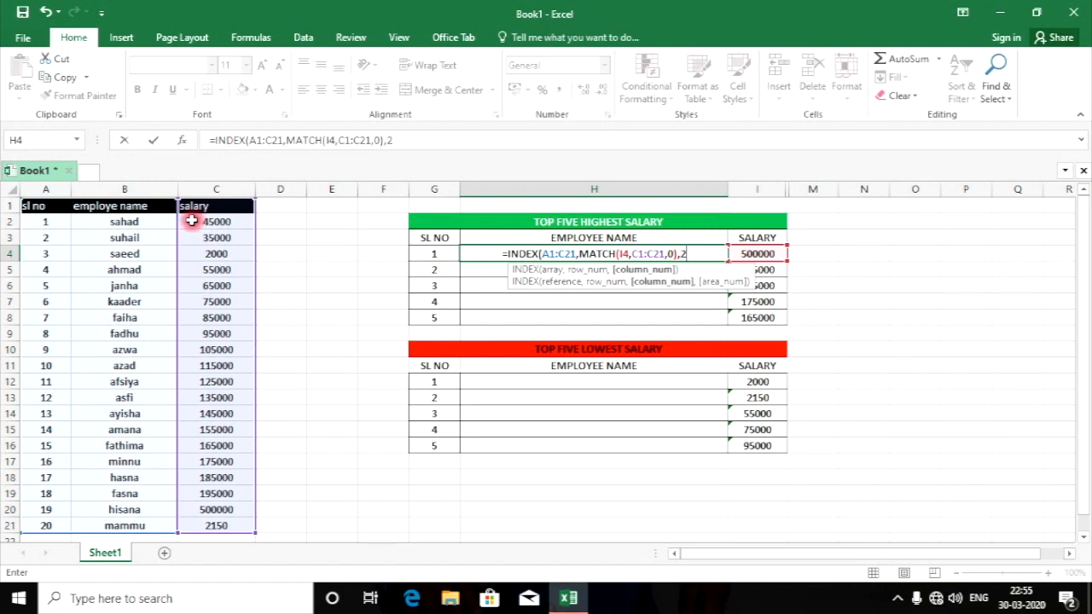
{"action": "type", "text": ")"}
{"action": "key", "text": "Return"}
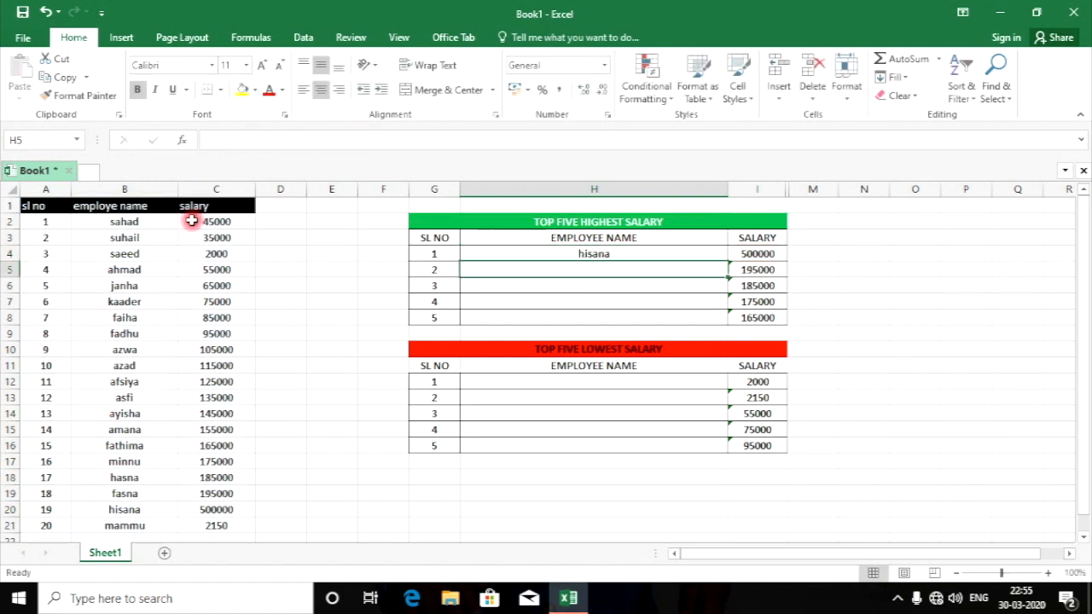
- Check the H4 result against the employee list and capitalize the first letter of the employee name in B20
{"action": "left_click", "coordinate": [715, 254]}
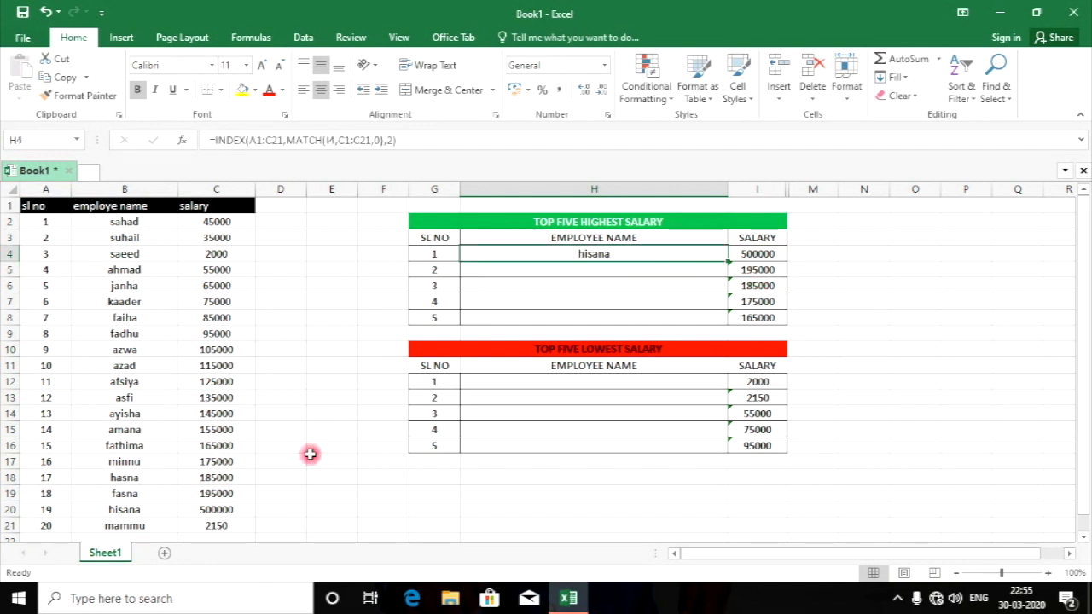
{"action": "left_click", "coordinate": [220, 510]}
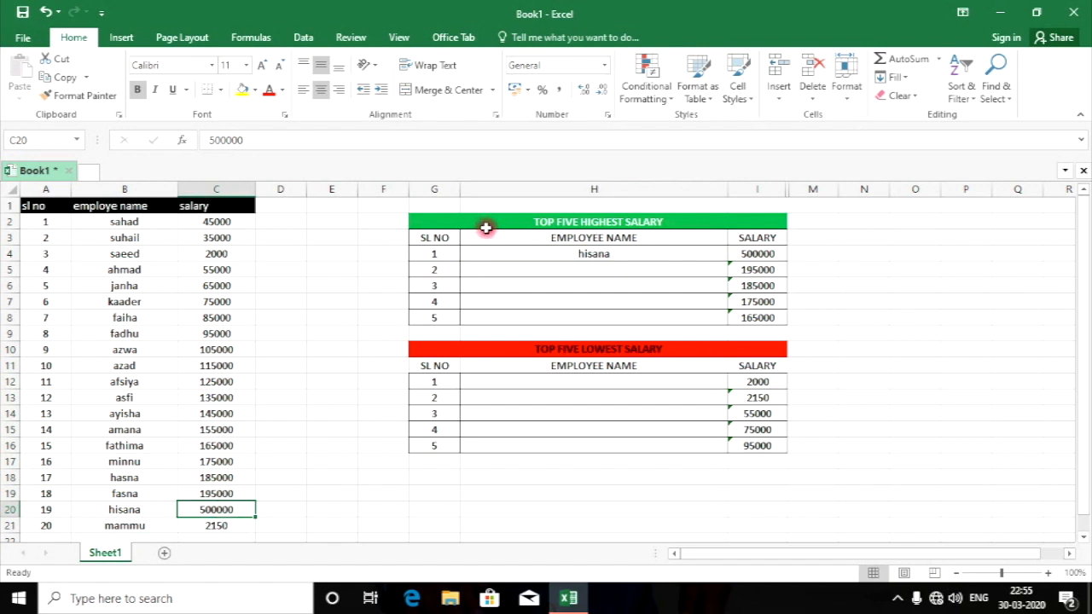
{"action": "left_click_drag", "start_coordinate": [34, 207], "coordinate": [232, 526]}
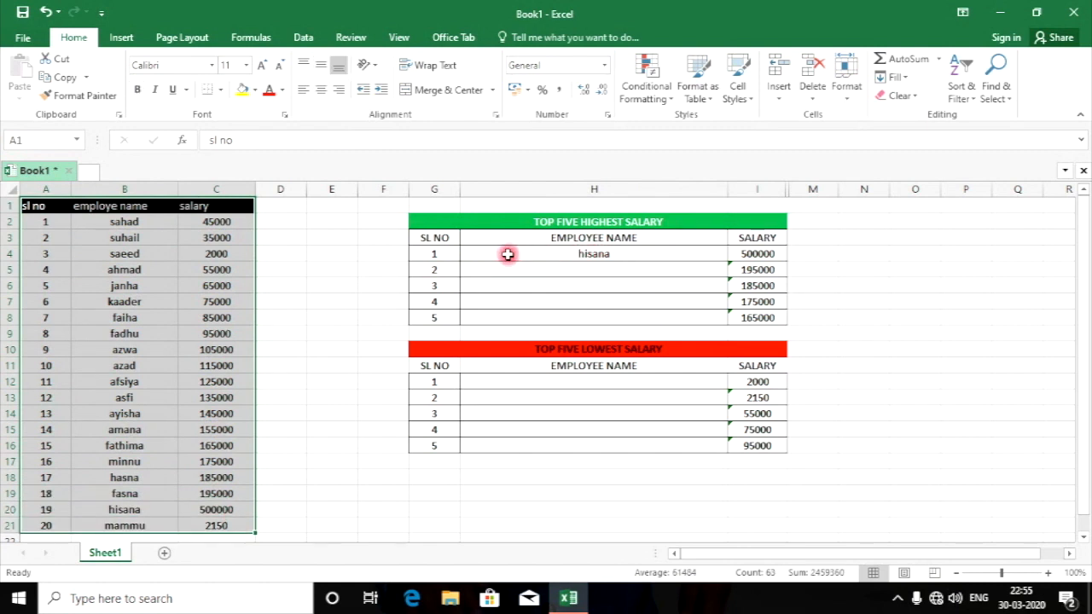
{"action": "left_click", "coordinate": [756, 254]}
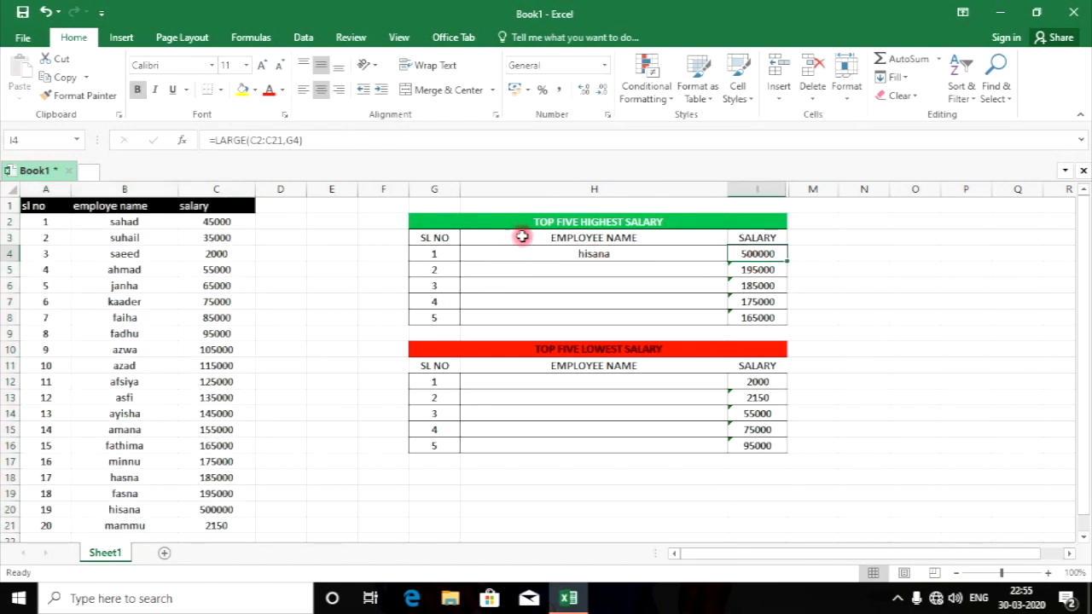
{"action": "double_click", "coordinate": [125, 512]}
{"action": "key", "text": "BackSpace"}
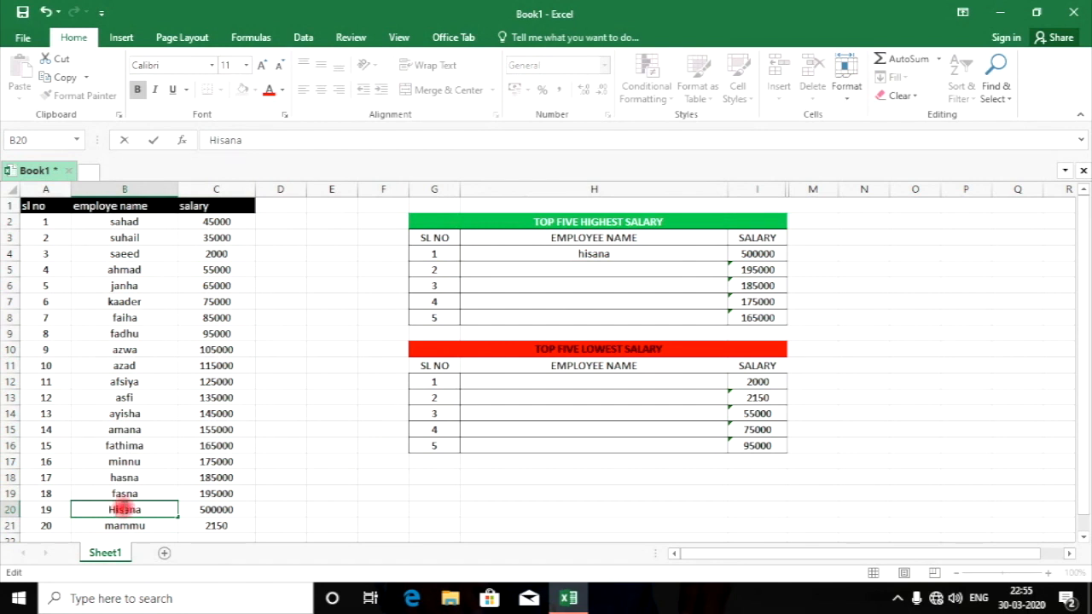
{"action": "type", "text": "H"}
{"action": "key", "text": "Return"}
- Fill the INDEX-MATCH formula from H4 down to H8 and review rows 2 to 5 of the highest salary table
{"action": "left_click", "coordinate": [555, 254]}
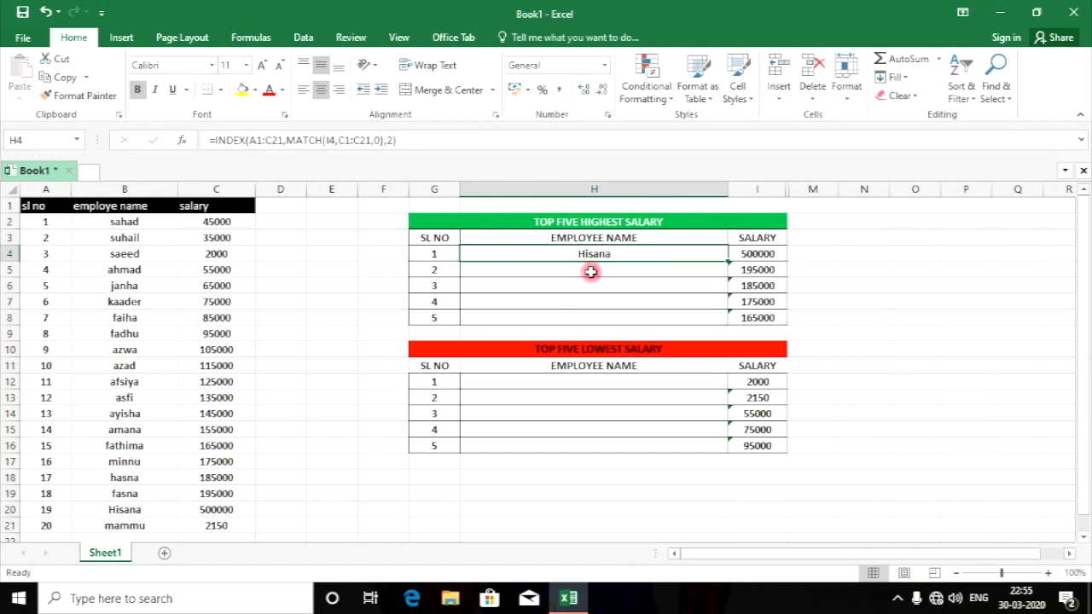
{"action": "double_click", "coordinate": [727, 262]}
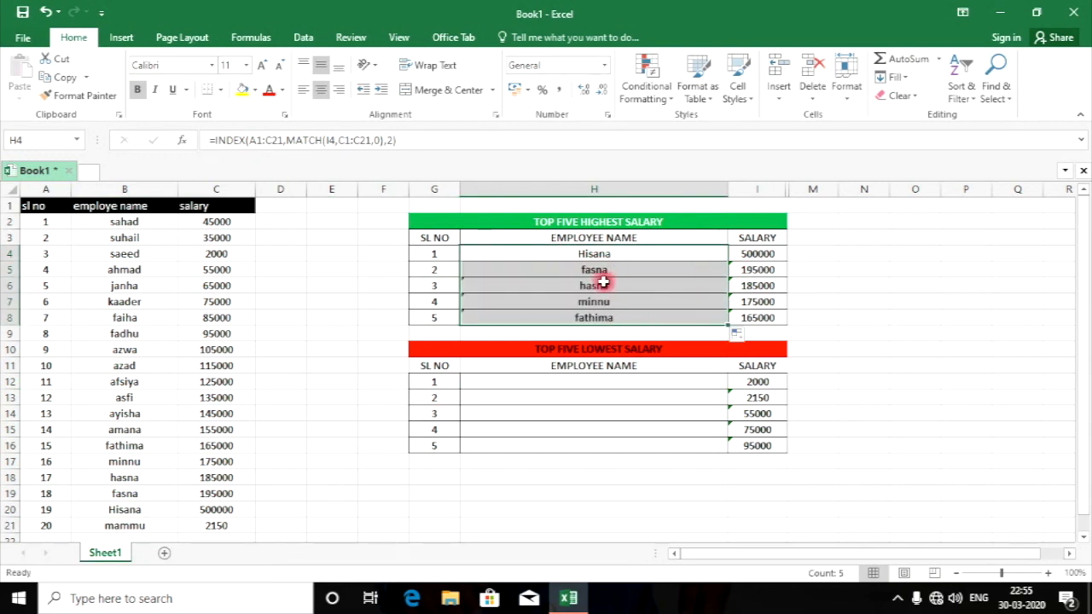
{"action": "left_click_drag", "start_coordinate": [446, 270], "coordinate": [683, 288]}
{"action": "left_click_drag", "start_coordinate": [733, 270], "coordinate": [733, 271]}
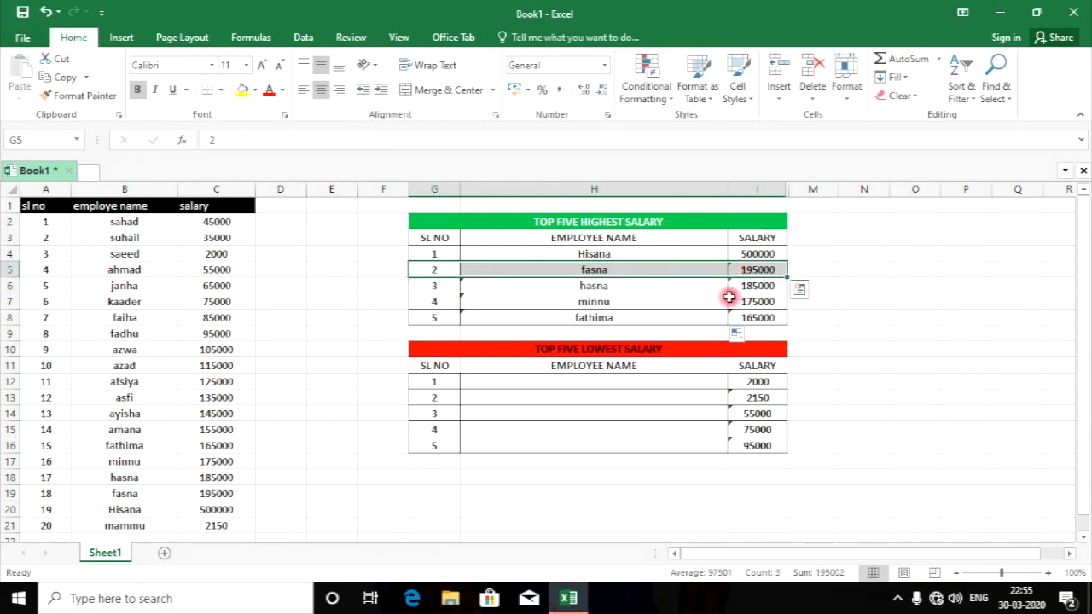
{"action": "left_click_drag", "start_coordinate": [436, 289], "coordinate": [766, 289]}
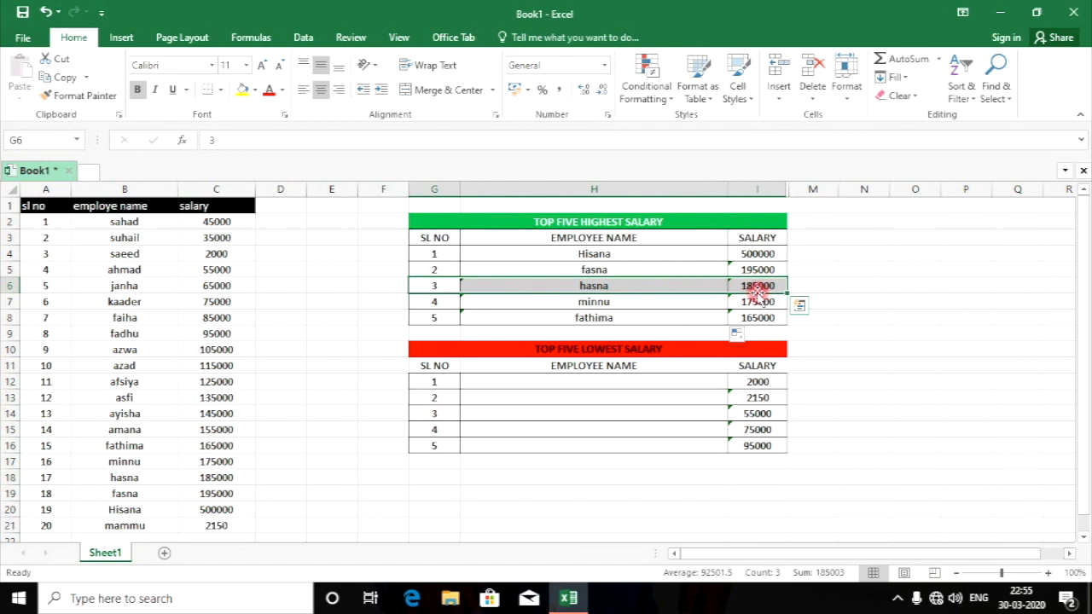
{"action": "left_click_drag", "start_coordinate": [439, 307], "coordinate": [756, 303]}
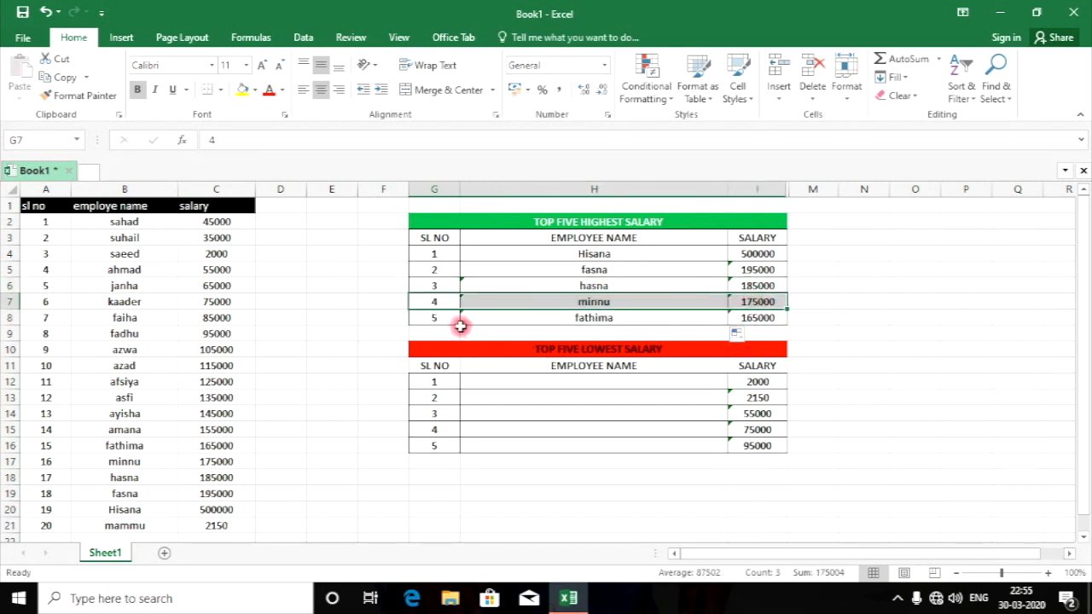
{"action": "left_click_drag", "start_coordinate": [444, 318], "coordinate": [737, 316]}
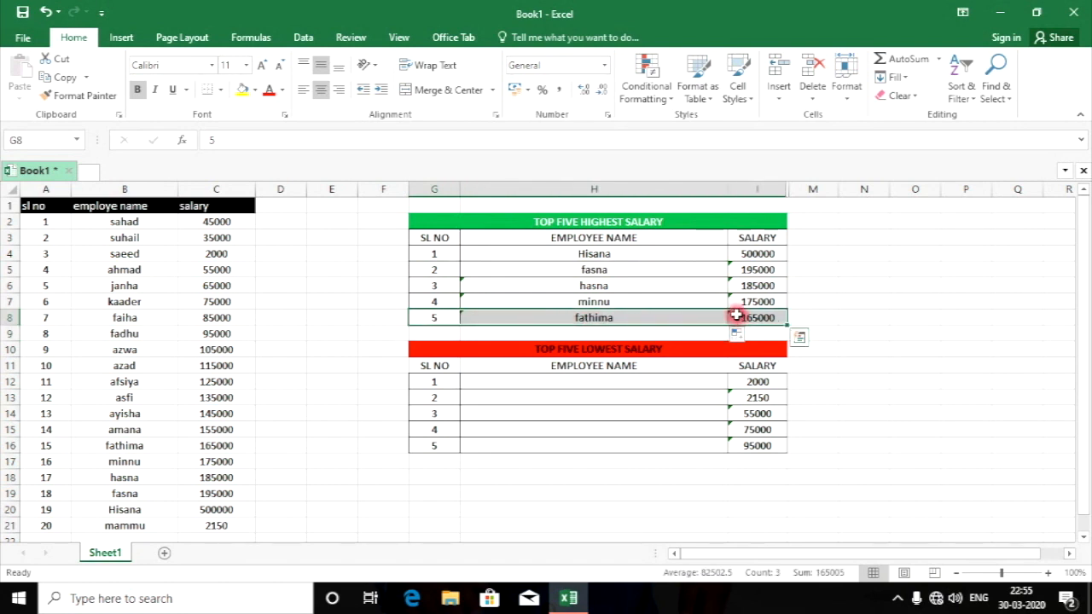
- Select cell H12 in the lowest salary table and widen the employee name column H
{"action": "left_click", "coordinate": [601, 383]}
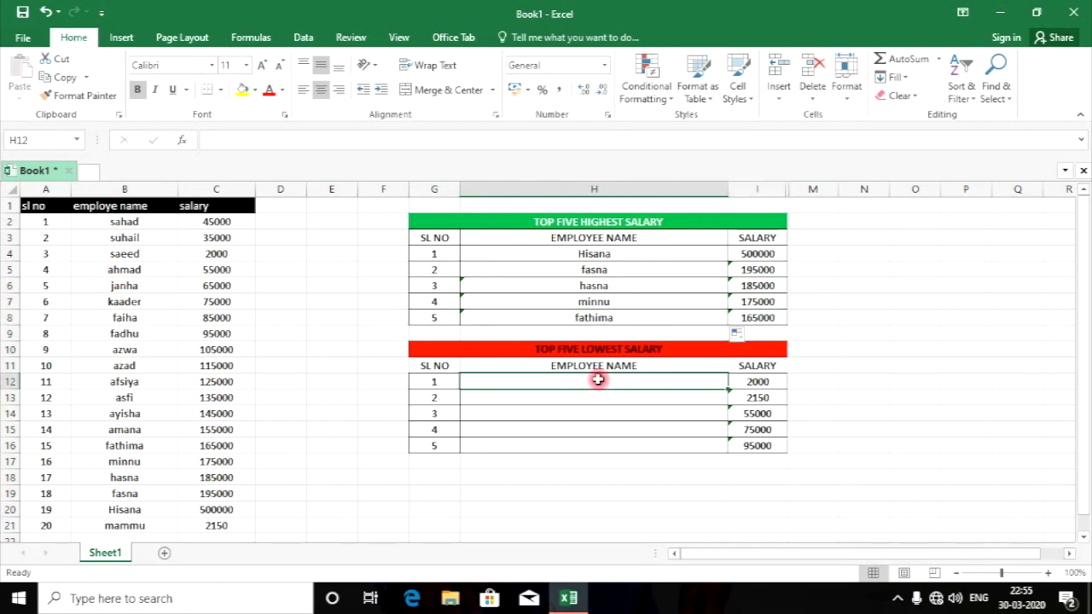
{"action": "left_click_drag", "start_coordinate": [730, 190], "coordinate": [801, 282]}
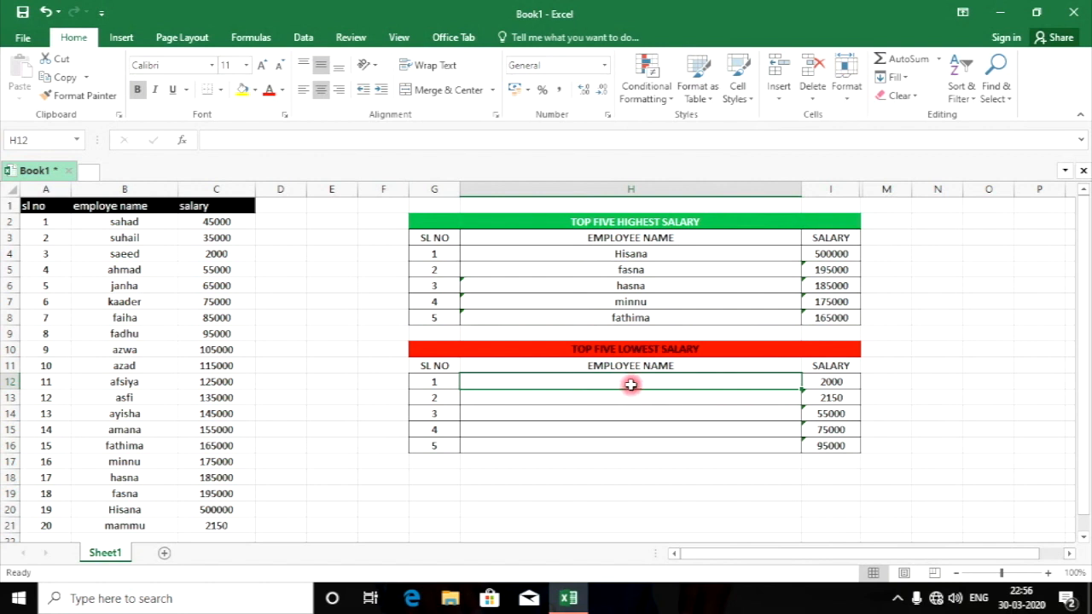
- Copy the INDEX-MATCH formula text from H4 and paste it unchanged into H12 of the lowest salary table
{"action": "left_click", "coordinate": [641, 254]}
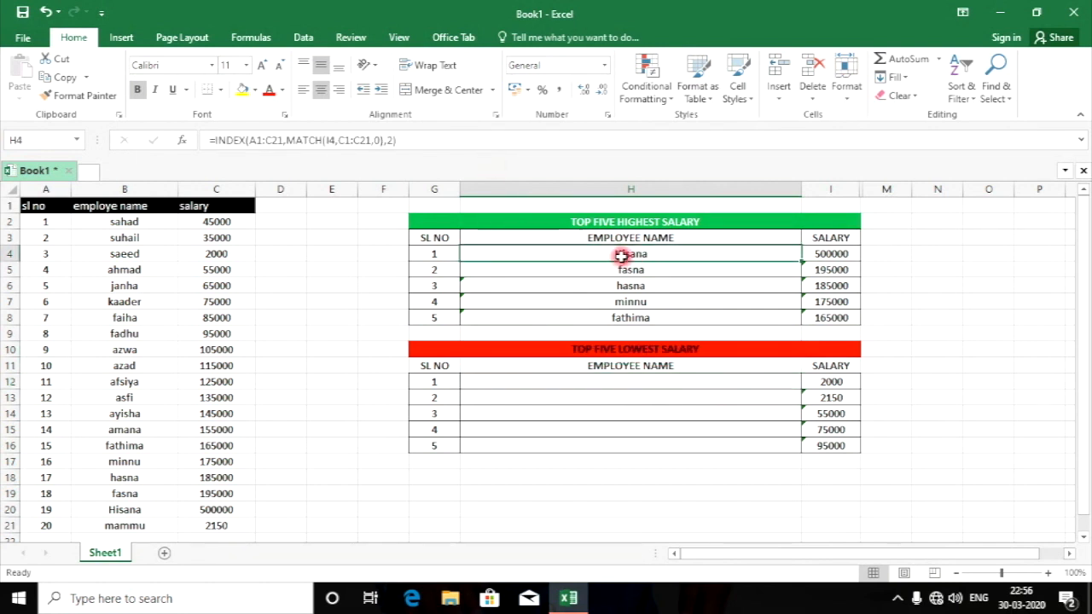
{"action": "left_click_drag", "start_coordinate": [397, 140], "coordinate": [172, 144]}
{"action": "key", "text": "ctrl+c"}
{"action": "key", "text": "Return"}
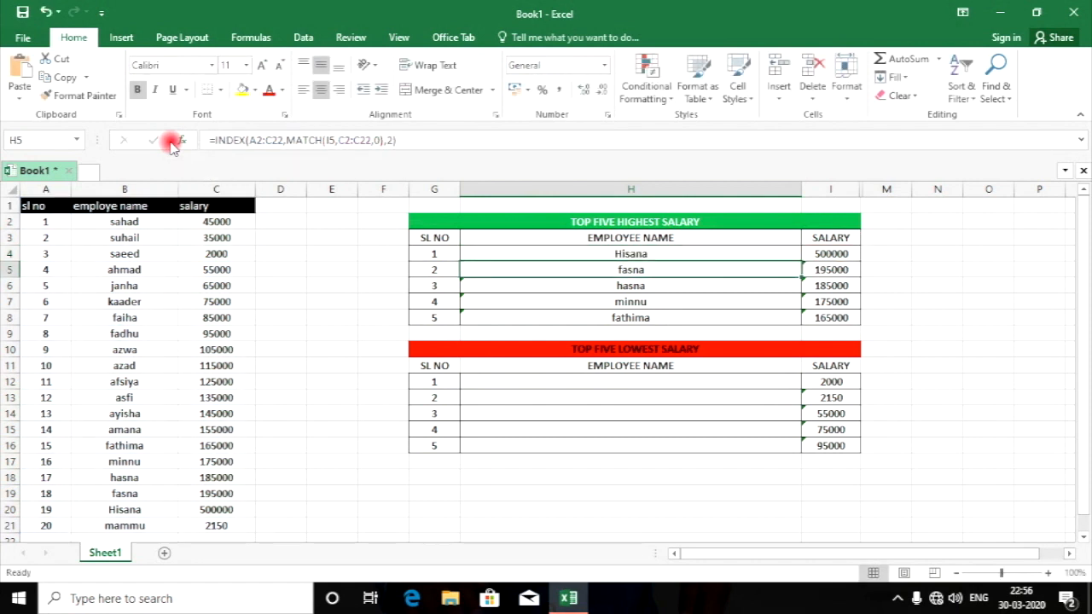
{"action": "left_click", "coordinate": [534, 376]}
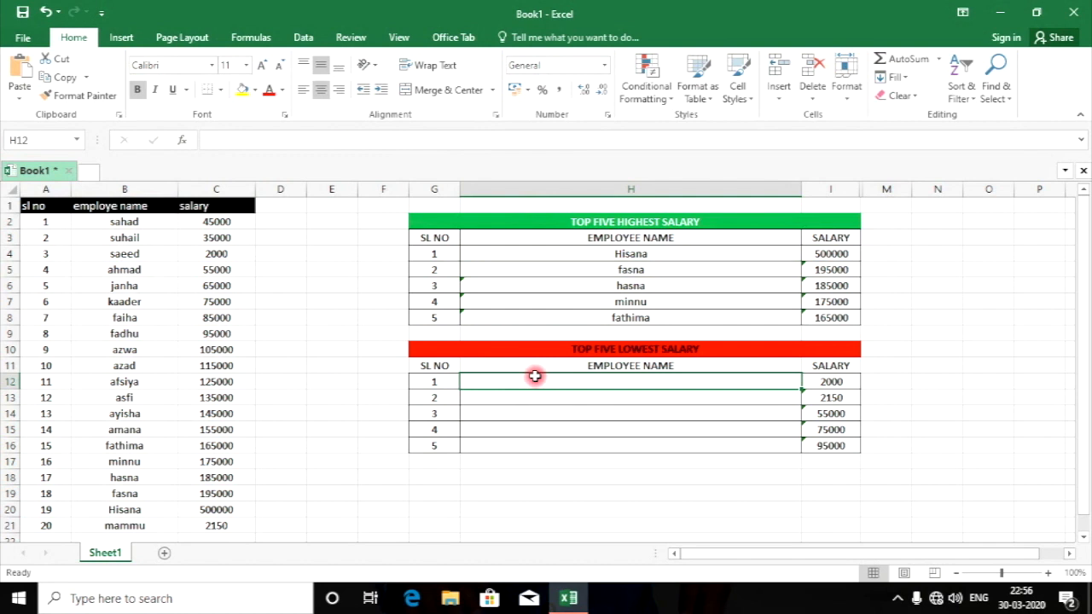
{"action": "key", "text": "ctrl+v"}
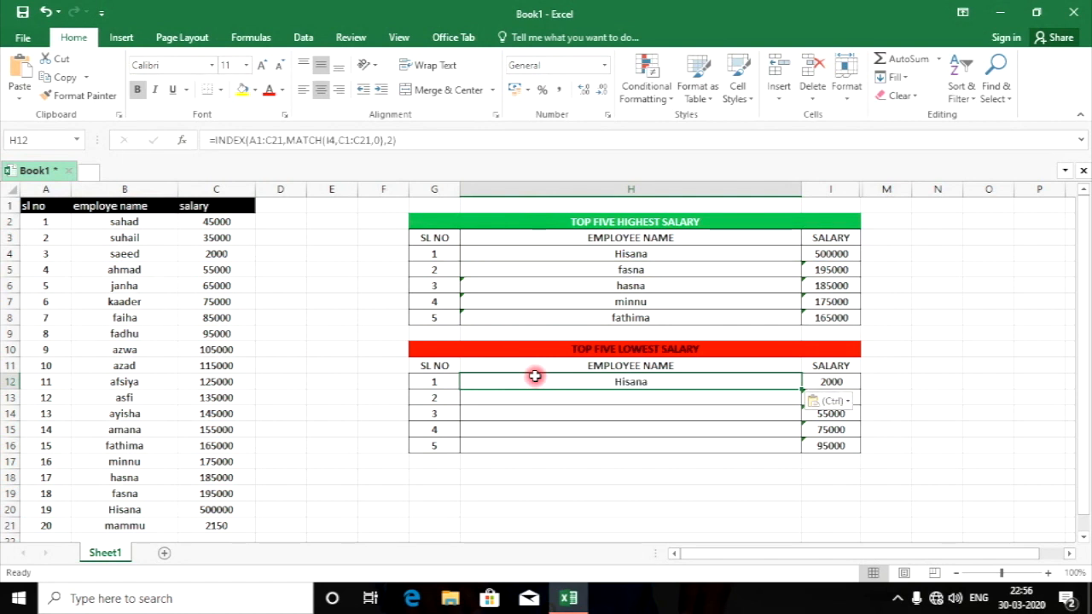
- Replace the MATCH lookup value in the H12 formula with I12, giving =INDEX(A1:C21,MATCH(I12,C1:C21,0),2)
{"action": "double_click", "coordinate": [630, 383]}
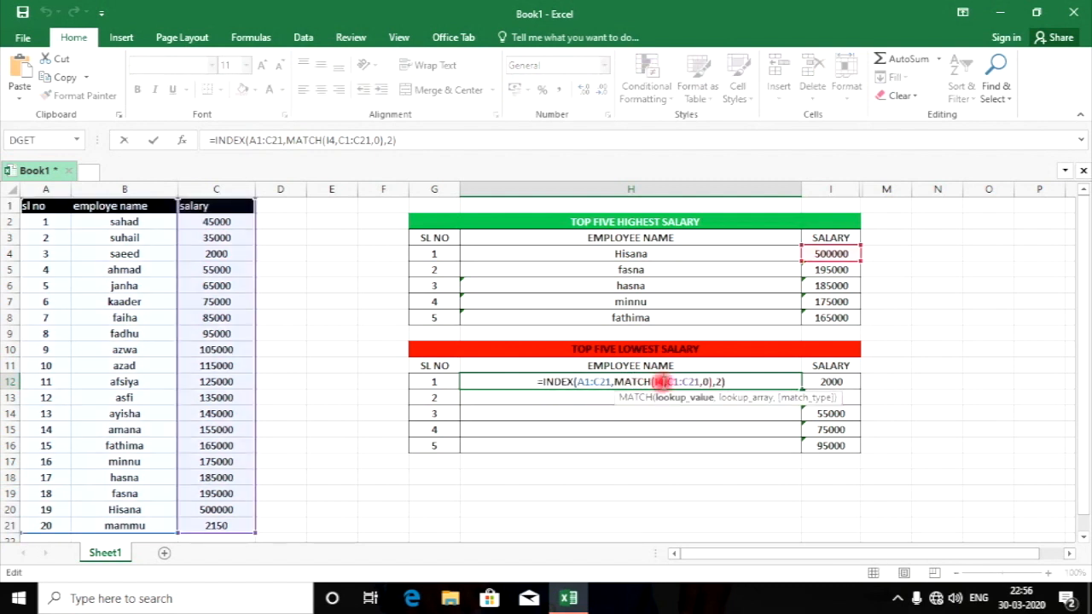
{"action": "left_click", "coordinate": [662, 381]}
{"action": "key", "text": "BackSpace"}
{"action": "key", "text": "BackSpace"}
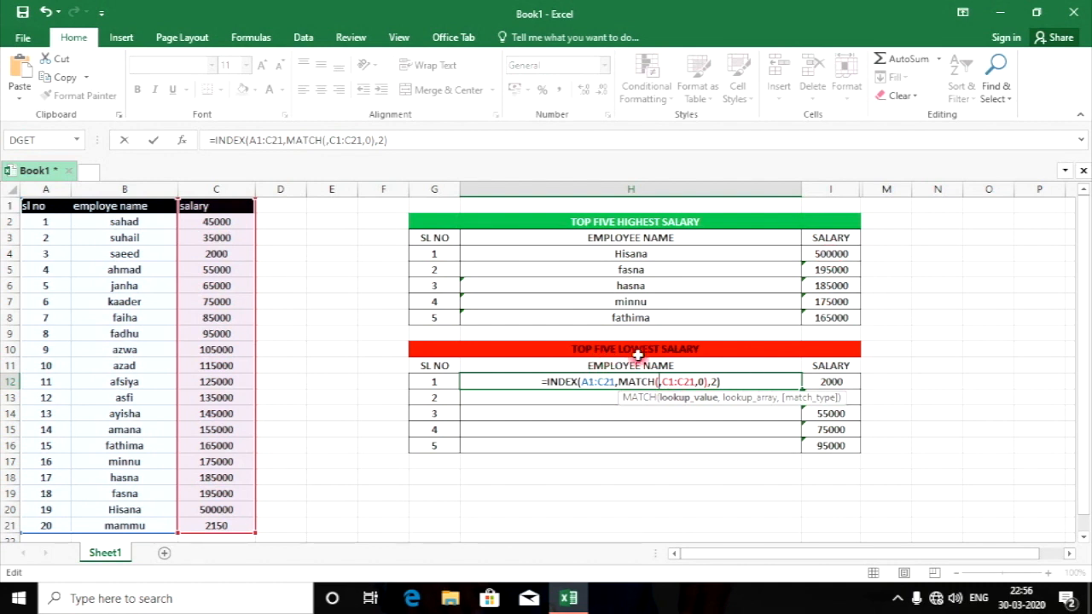
{"action": "left_click", "coordinate": [831, 383]}
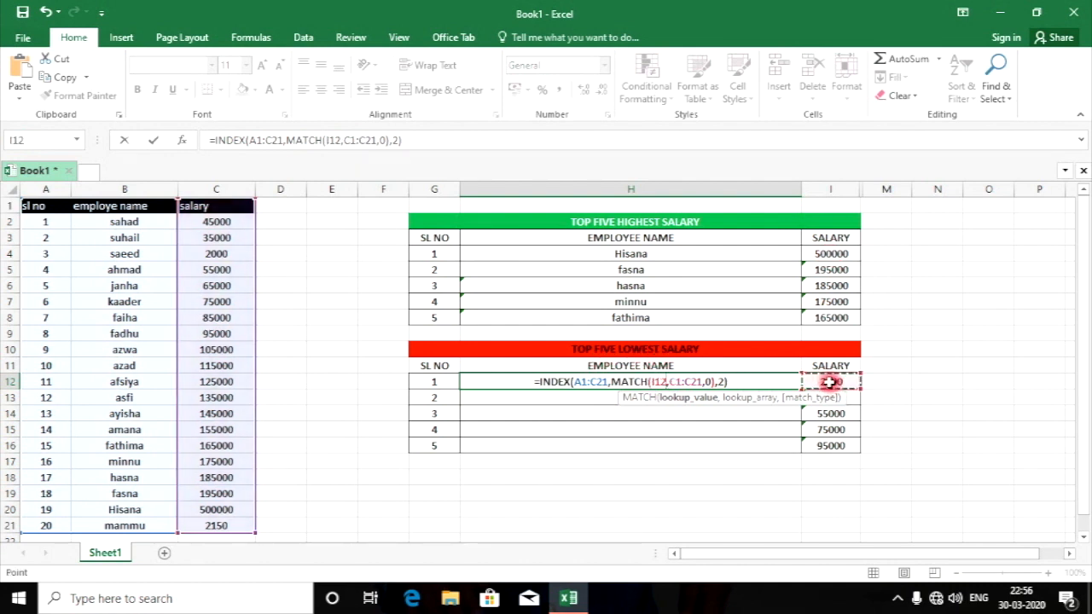
{"action": "key", "text": "Return"}
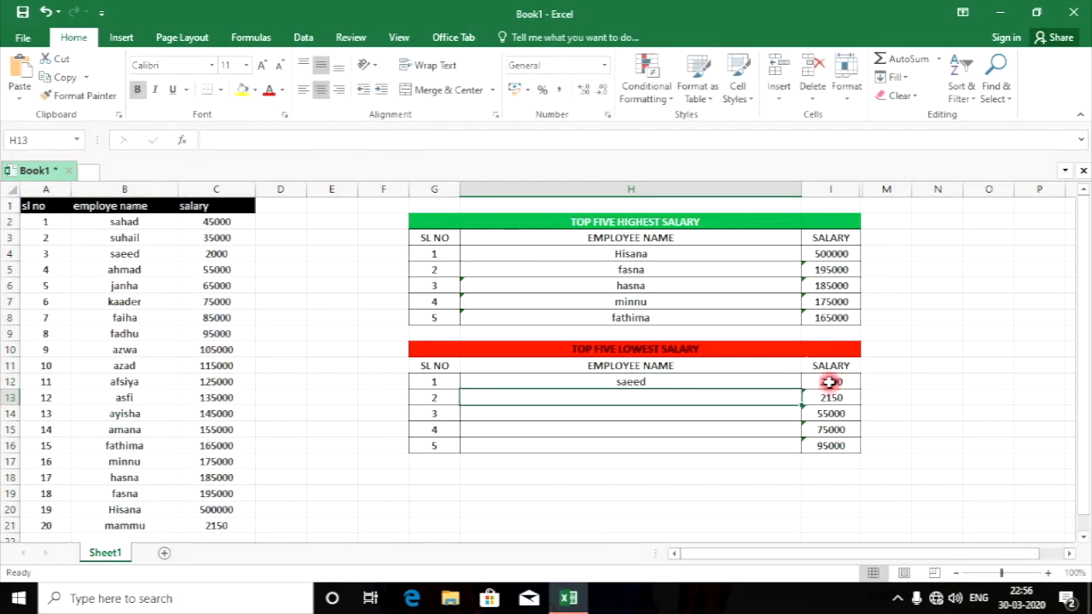
- Check the name and salary in row 12 of the lowest salary table against row 4 of the employee list
{"action": "left_click_drag", "start_coordinate": [433, 385], "coordinate": [653, 382]}
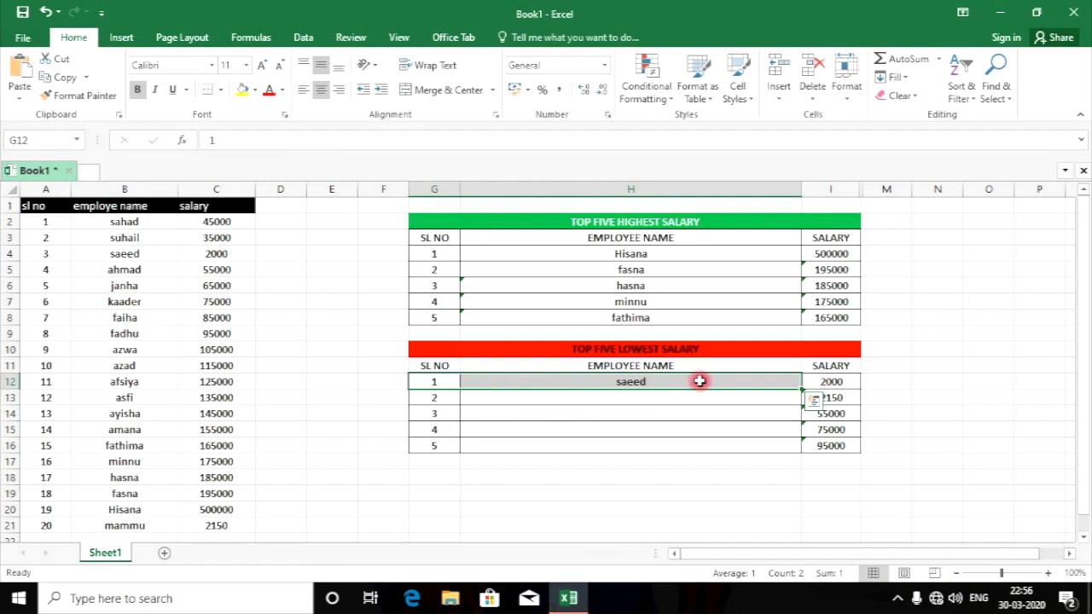
{"action": "left_click", "coordinate": [840, 381]}
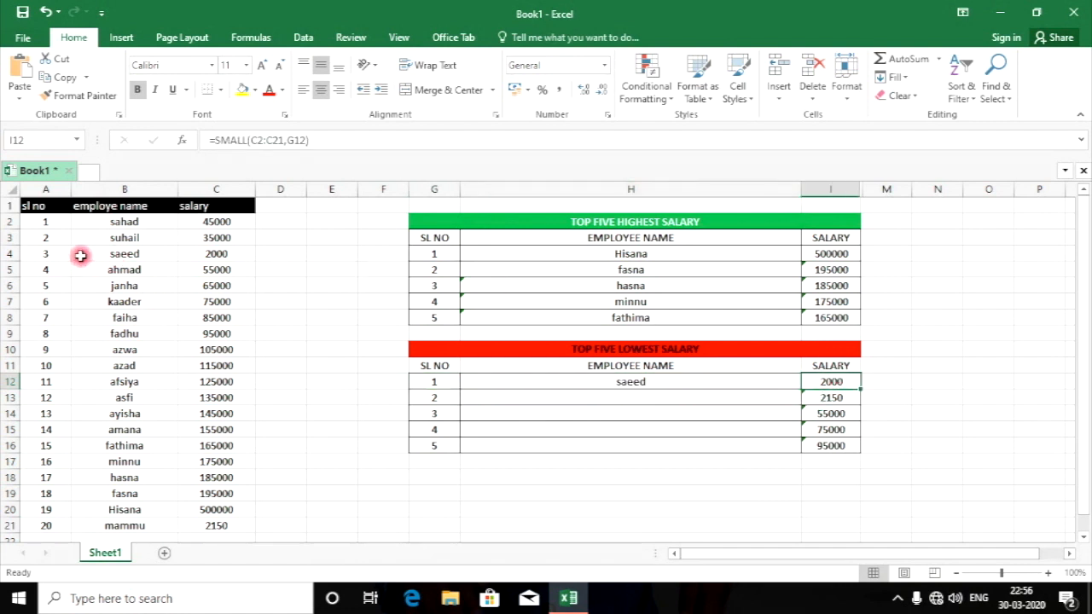
{"action": "left_click_drag", "start_coordinate": [49, 253], "coordinate": [124, 253]}
{"action": "left_click_drag", "start_coordinate": [49, 254], "coordinate": [209, 253]}
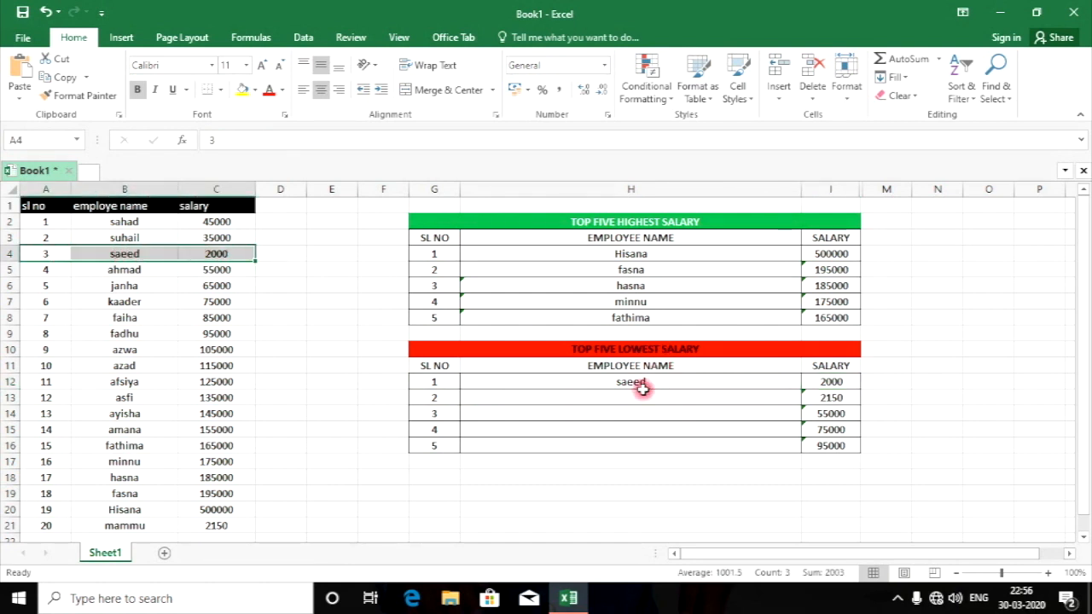
- Fill the INDEX-MATCH formula from H12 down to H16 and review rows 2 to 5 of the lowest salary table
{"action": "left_click", "coordinate": [640, 386]}
{"action": "left_click_drag", "start_coordinate": [802, 390], "coordinate": [802, 390]}
{"action": "double_click", "coordinate": [802, 390]}
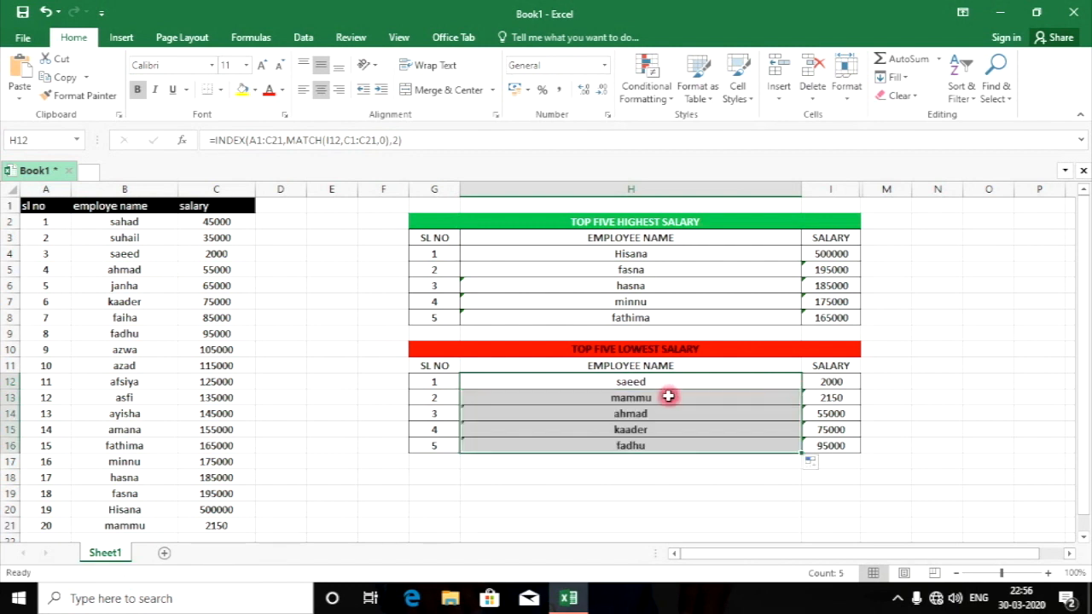
{"action": "left_click_drag", "start_coordinate": [445, 397], "coordinate": [836, 401]}
{"action": "left_click_drag", "start_coordinate": [426, 413], "coordinate": [817, 417]}
{"action": "left_click_drag", "start_coordinate": [445, 425], "coordinate": [799, 435]}
{"action": "left_click_drag", "start_coordinate": [445, 451], "coordinate": [805, 446]}
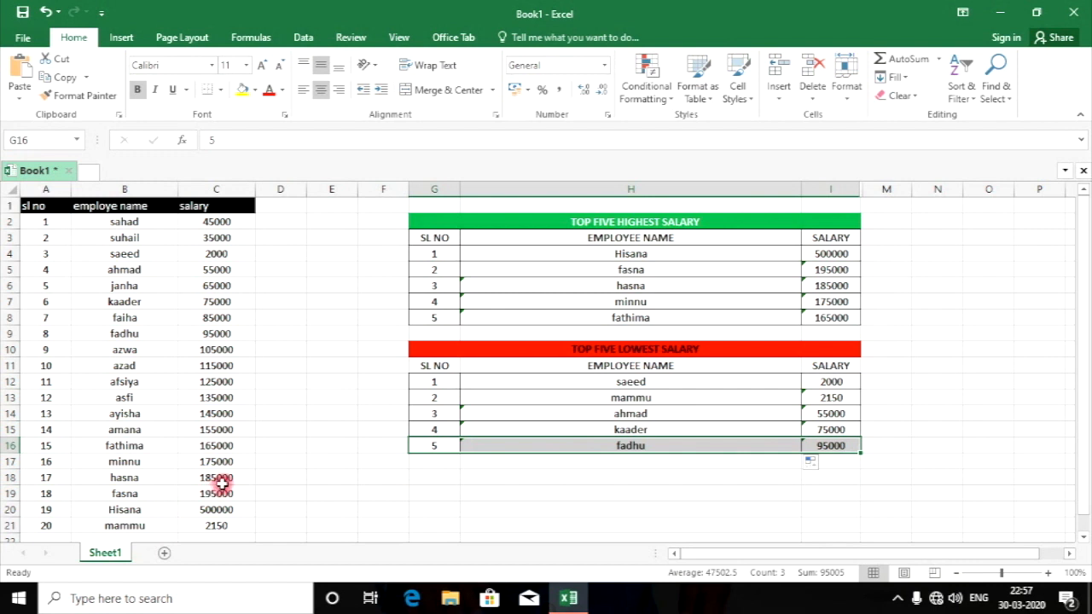
- Set the salary in C9 to 200000 and compare that employee's row with the fifth entry of the lowest salary table
{"action": "left_click", "coordinate": [218, 334]}
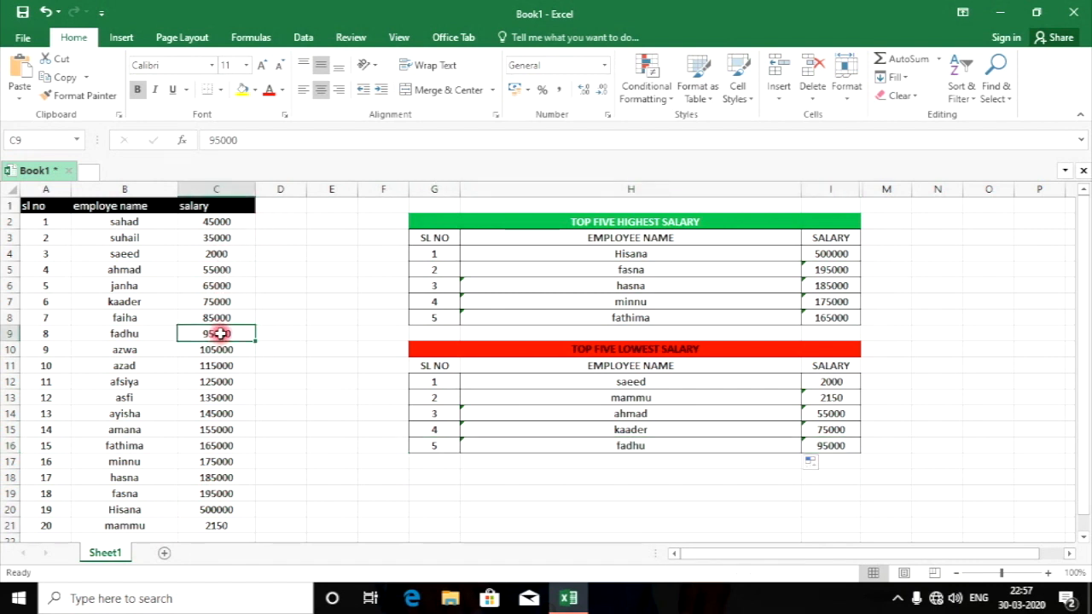
{"action": "type", "text": "2"}
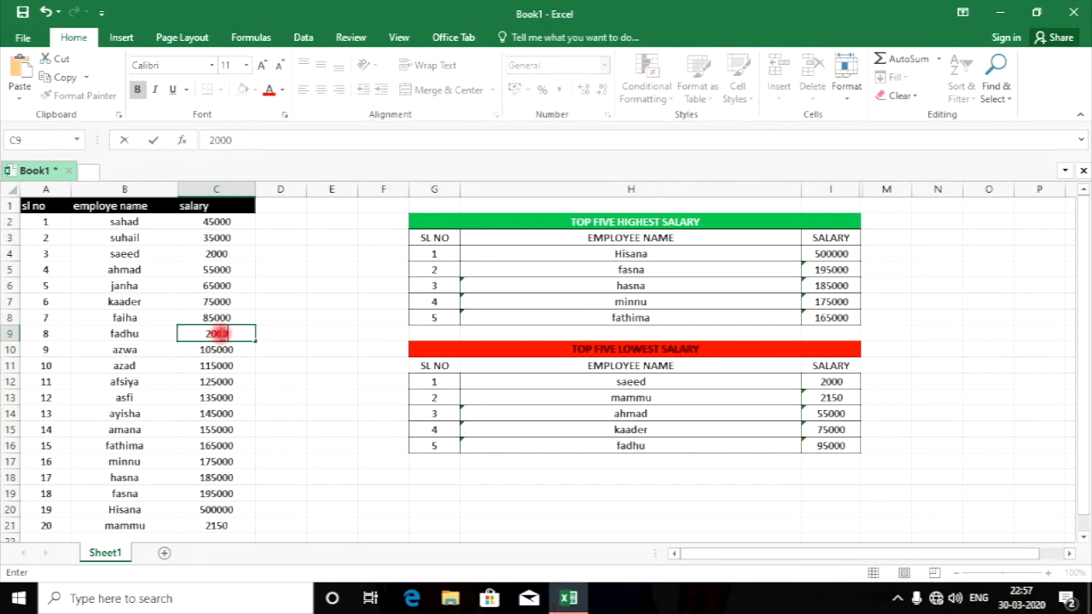
{"action": "key", "text": "Return"}
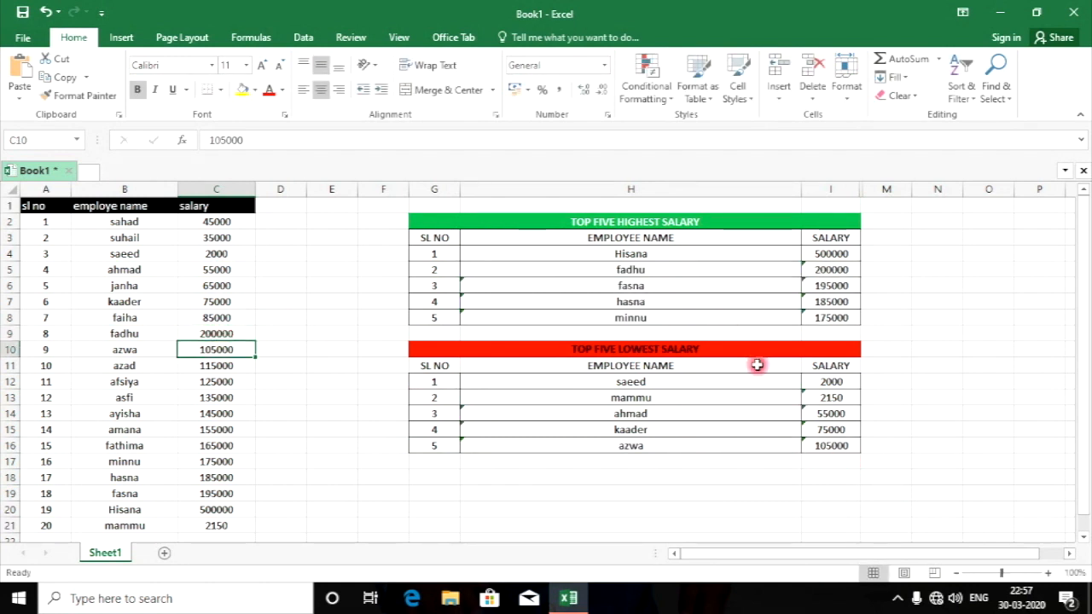
{"action": "left_click_drag", "start_coordinate": [684, 382], "coordinate": [686, 442]}
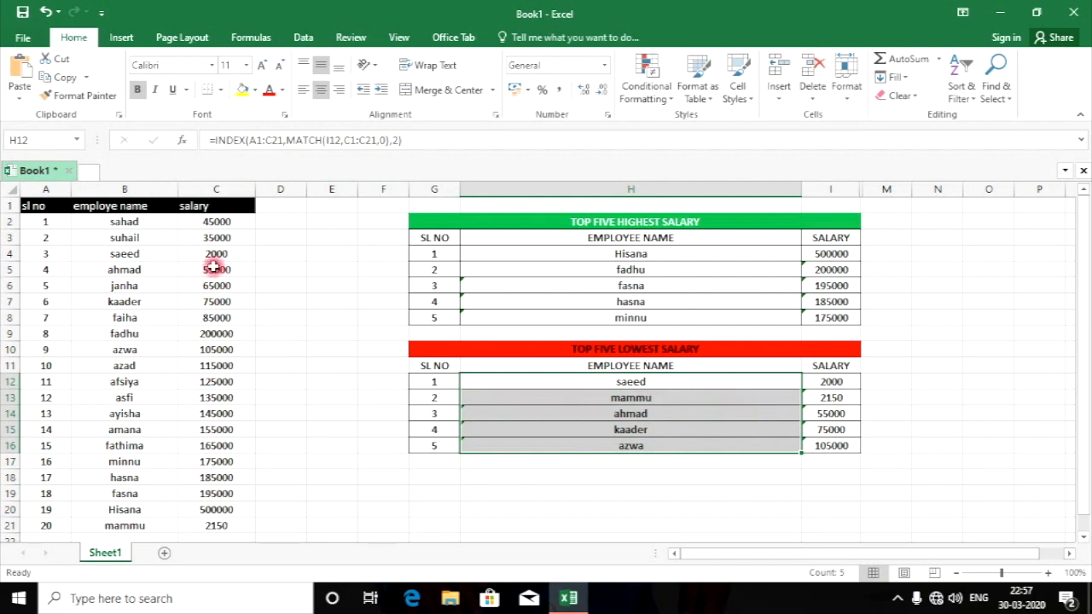
{"action": "left_click_drag", "start_coordinate": [432, 447], "coordinate": [764, 457]}
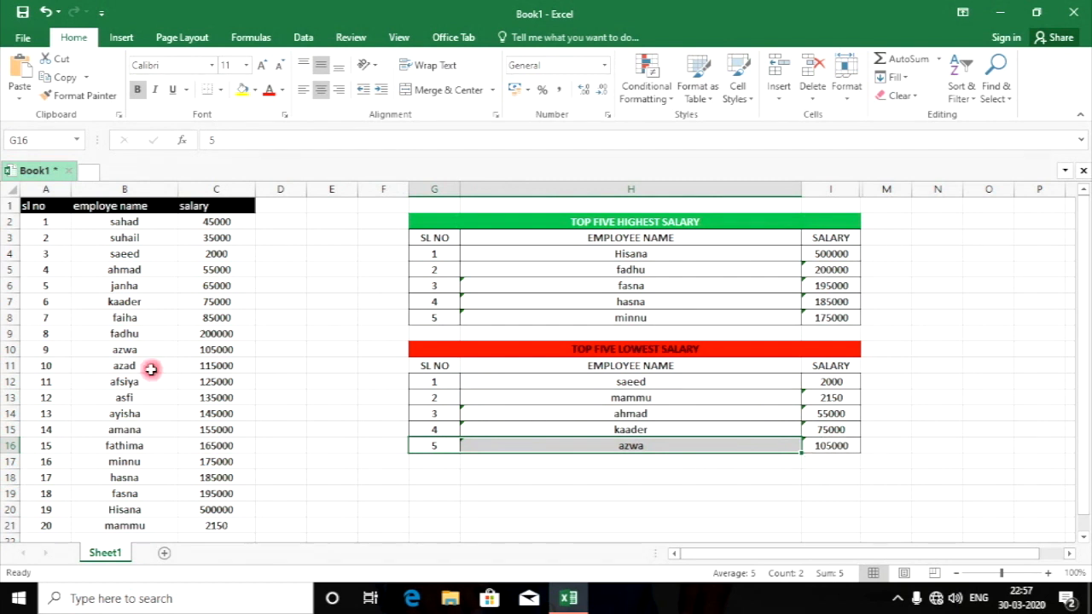
{"action": "left_click_drag", "start_coordinate": [47, 334], "coordinate": [206, 335]}
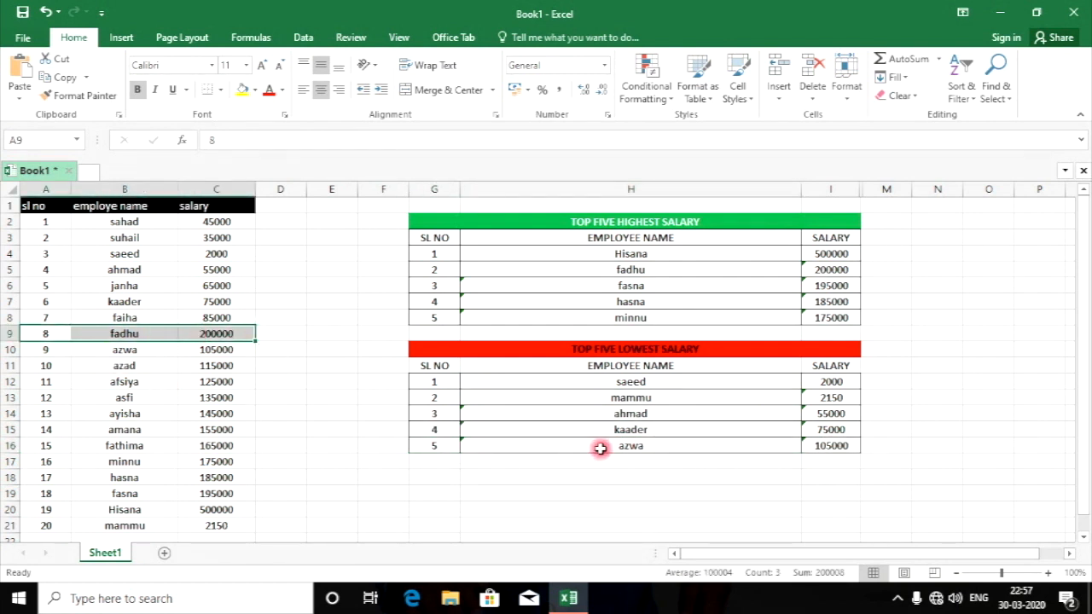
{"action": "left_click_drag", "start_coordinate": [430, 443], "coordinate": [831, 446]}
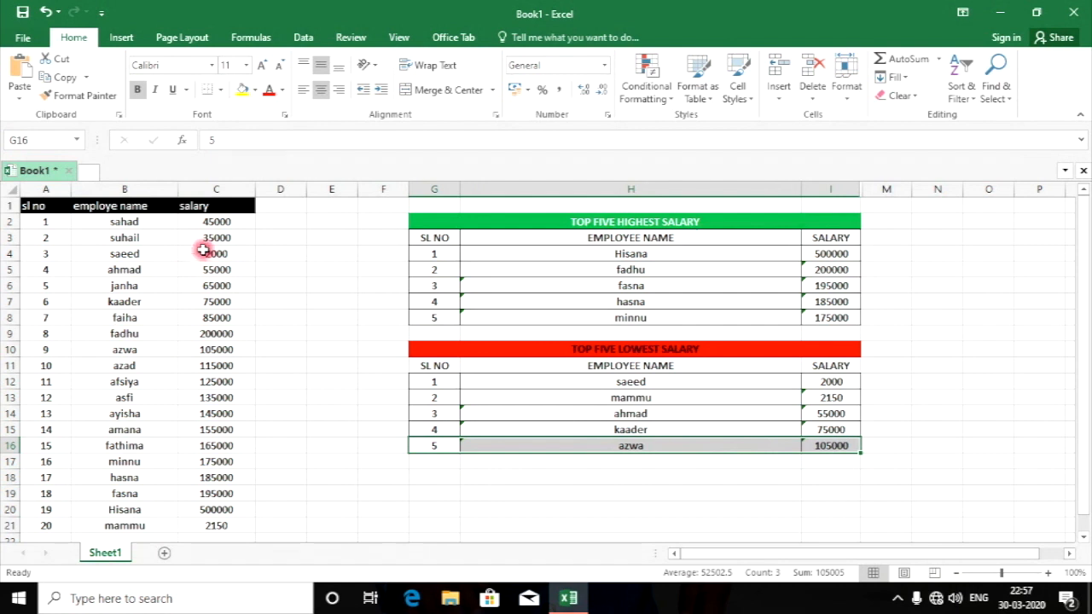
- Set the salary in C4 to 20000 and review the first two entries of the lowest salary table
{"action": "left_click", "coordinate": [214, 222]}
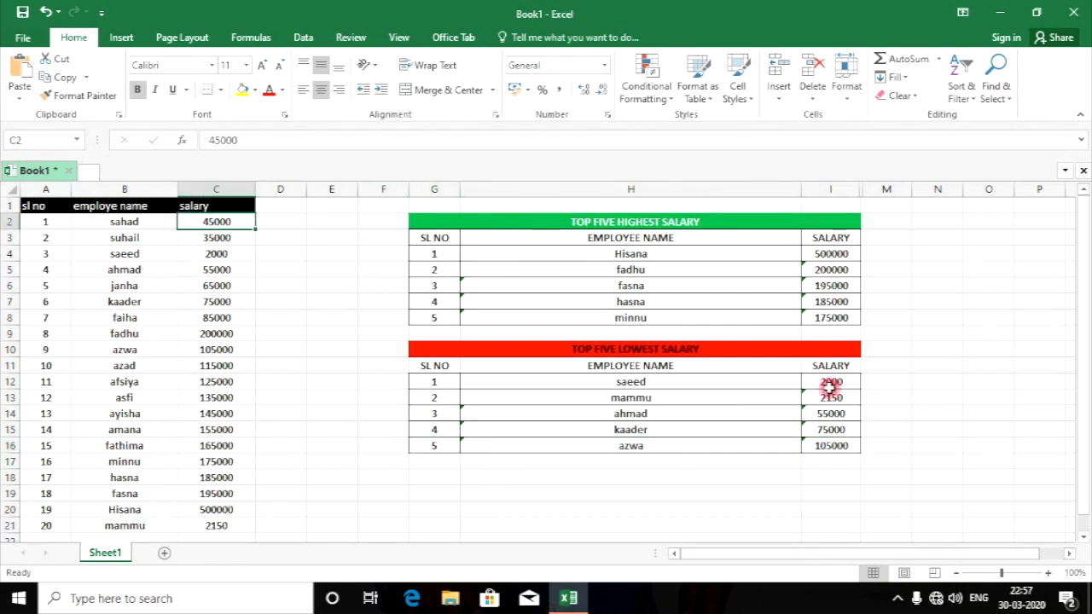
{"action": "left_click_drag", "start_coordinate": [438, 384], "coordinate": [822, 382]}
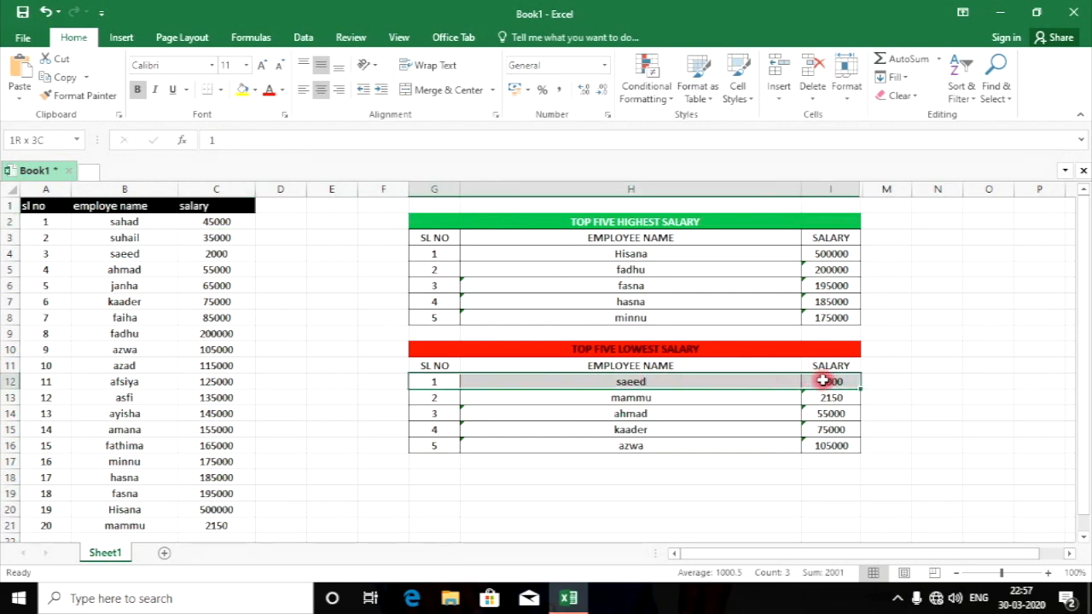
{"action": "left_click", "coordinate": [219, 252]}
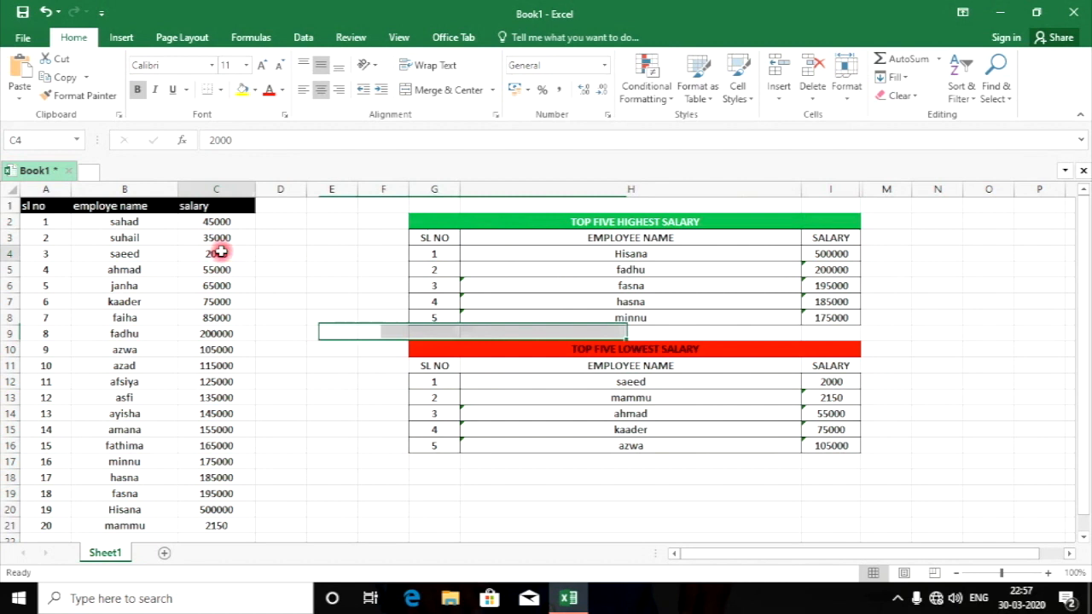
{"action": "double_click", "coordinate": [232, 254]}
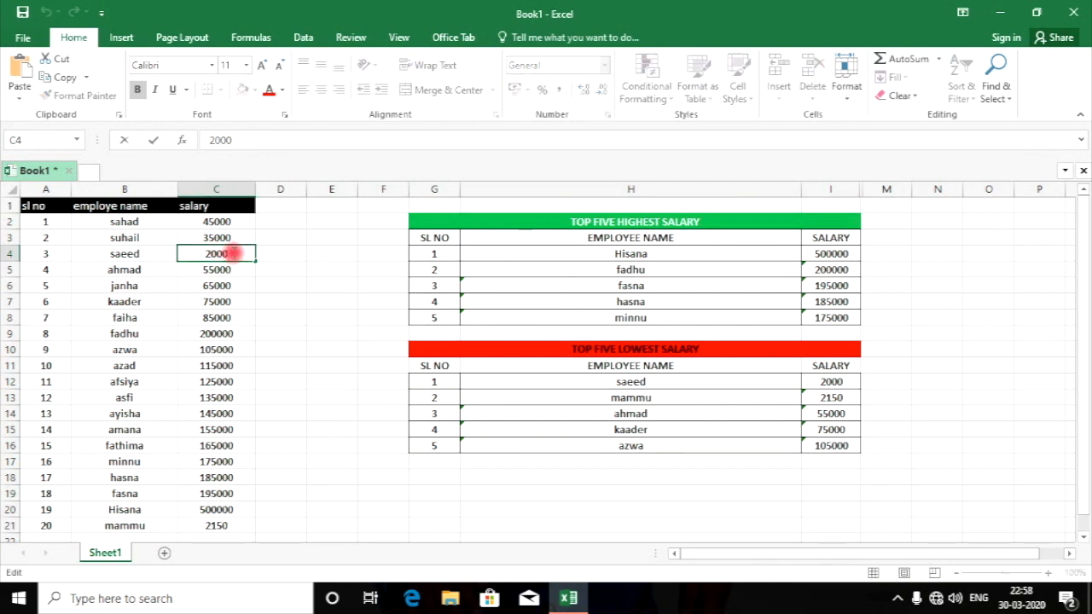
{"action": "key", "text": "Return"}
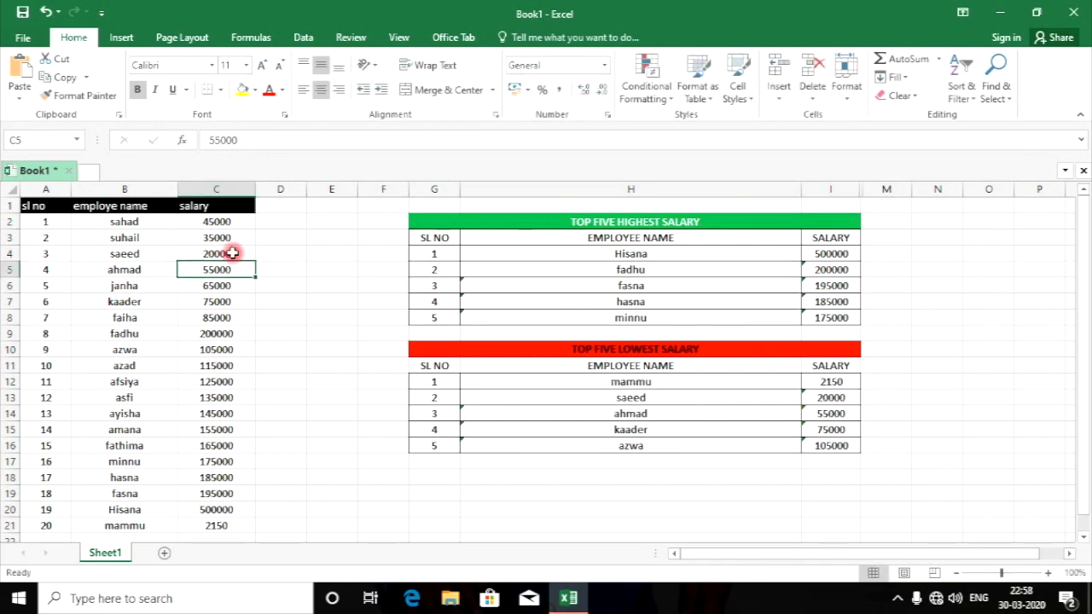
{"action": "left_click_drag", "start_coordinate": [438, 399], "coordinate": [675, 400]}
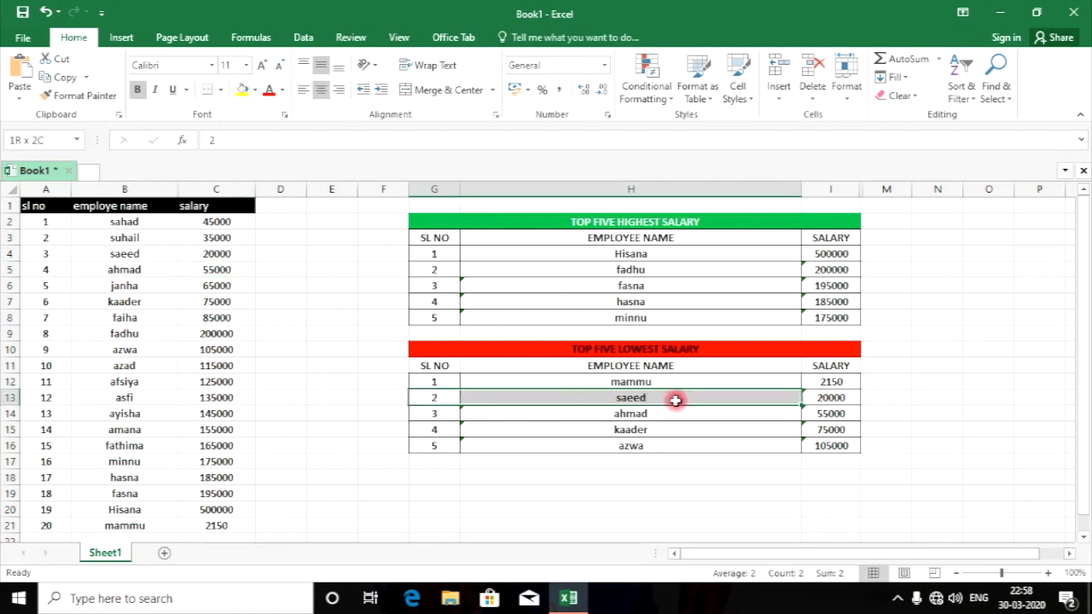
{"action": "left_click_drag", "start_coordinate": [441, 383], "coordinate": [628, 386]}
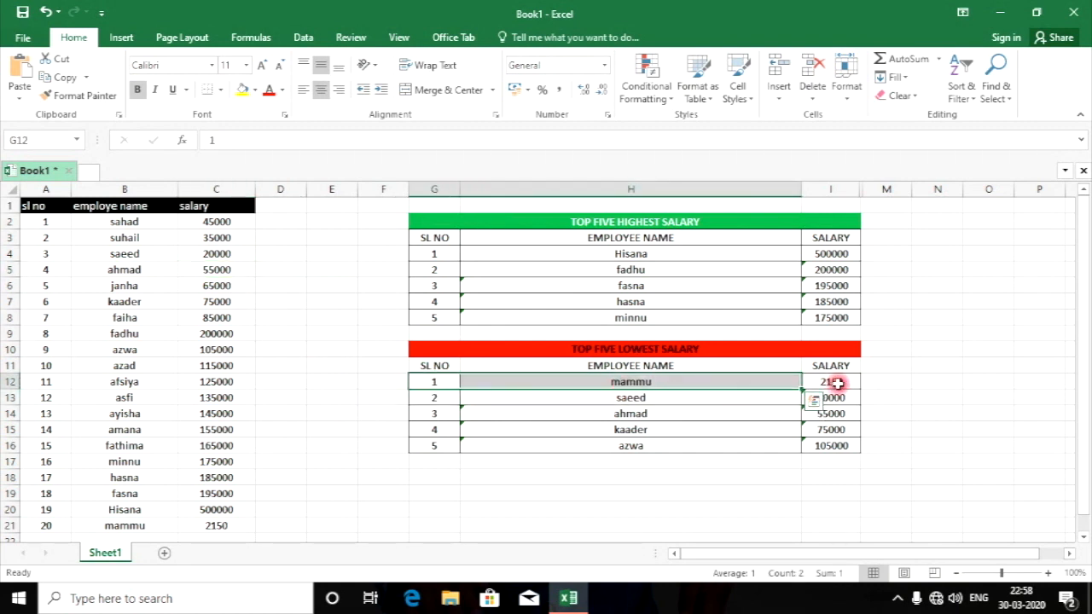
{"action": "left_click", "coordinate": [834, 383]}
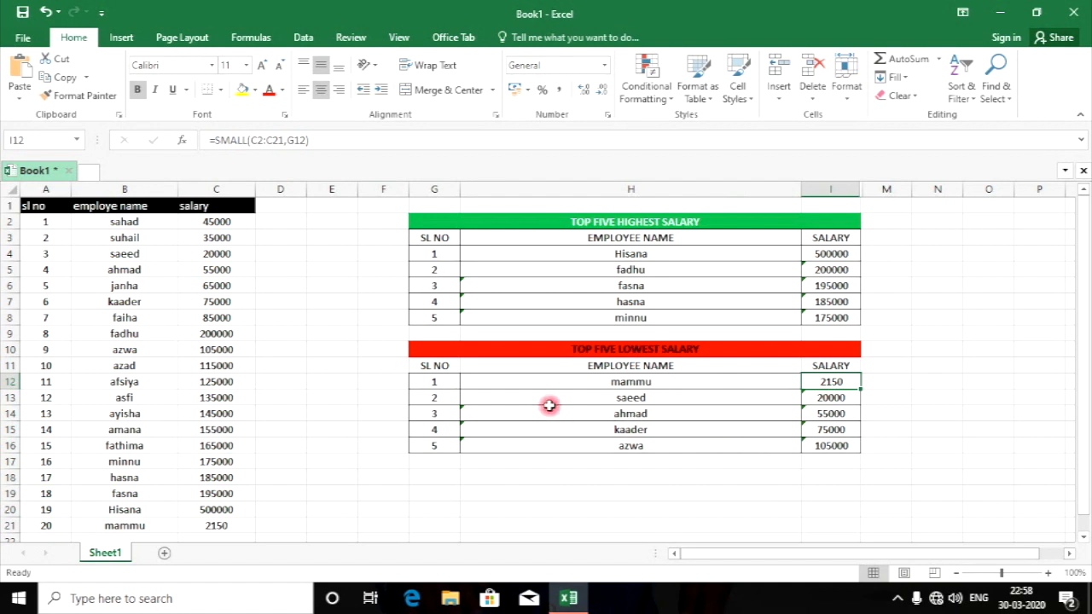
{"action": "left_click_drag", "start_coordinate": [433, 384], "coordinate": [817, 388]}
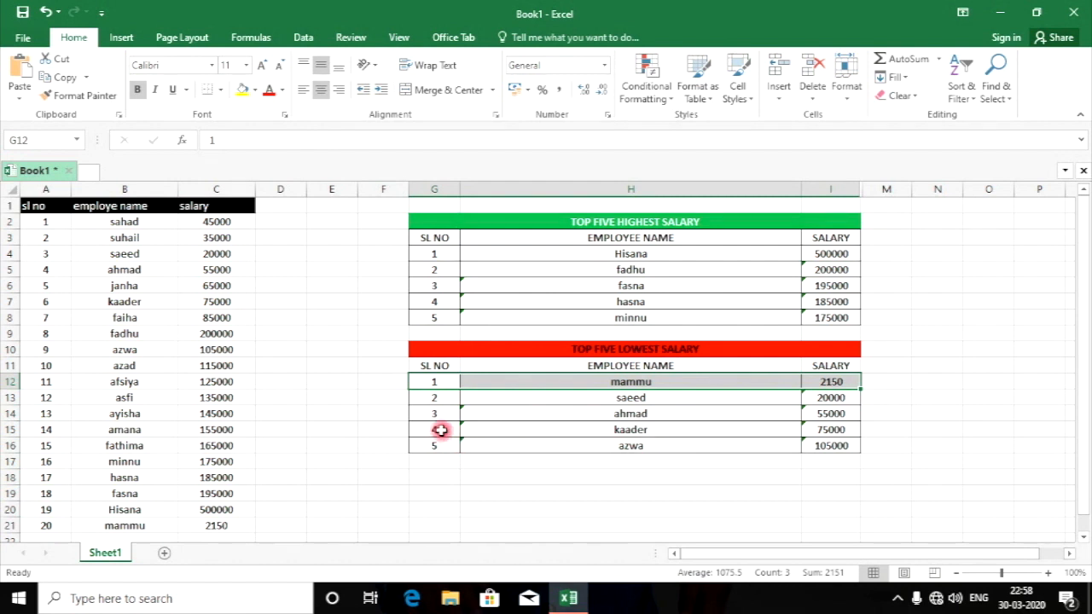
- Set the salary in C7, belonging to the fourth lowest entry, to 175000 and review the names in H12:H16
{"action": "left_click_drag", "start_coordinate": [440, 429], "coordinate": [853, 430]}
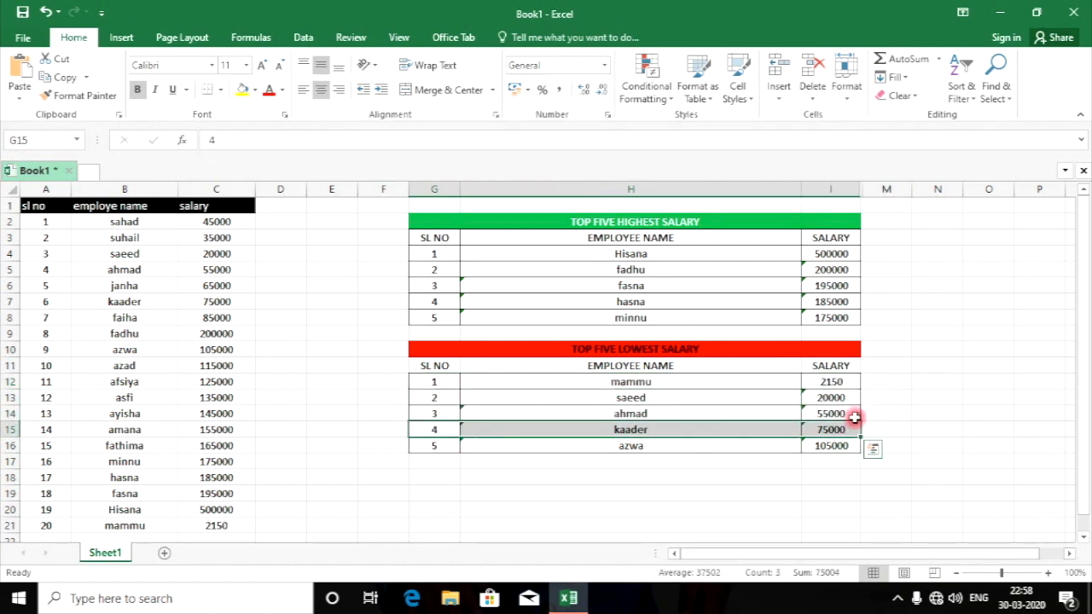
{"action": "left_click", "coordinate": [841, 429]}
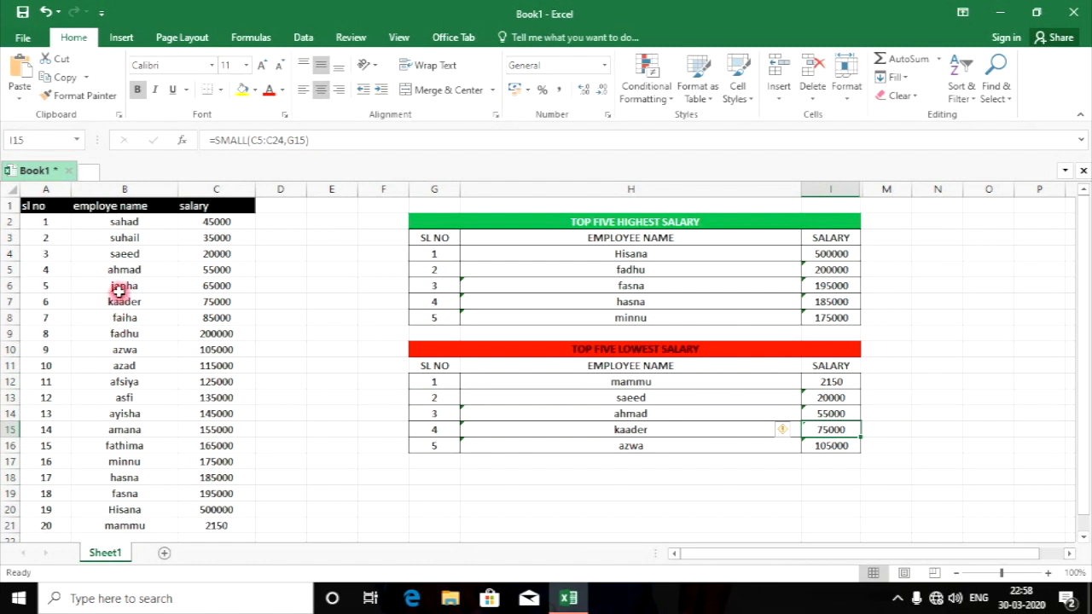
{"action": "double_click", "coordinate": [203, 301]}
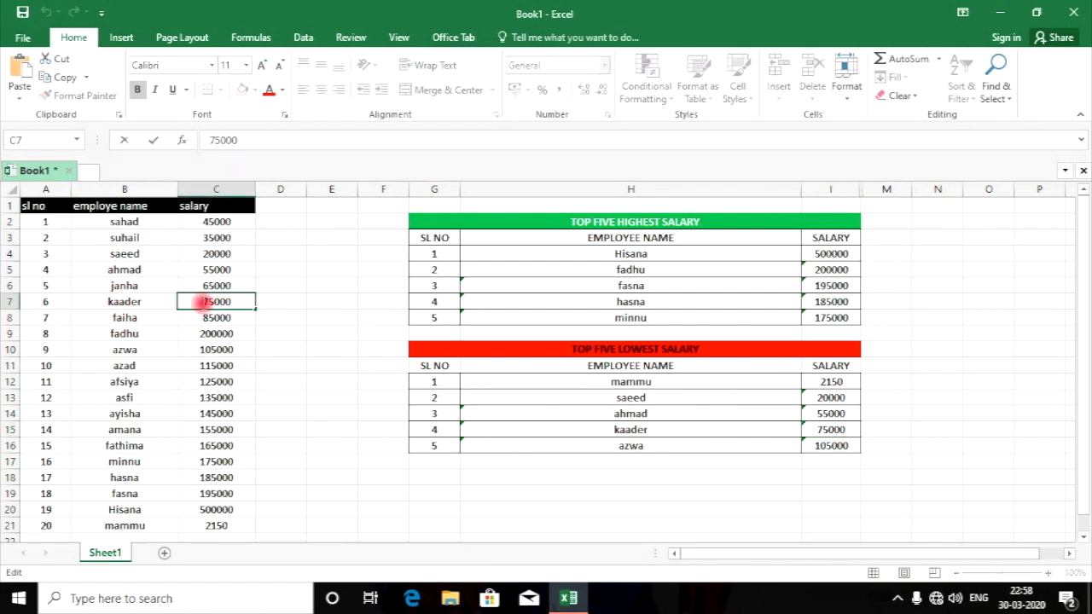
{"action": "type", "text": "1"}
{"action": "key", "text": "Return"}
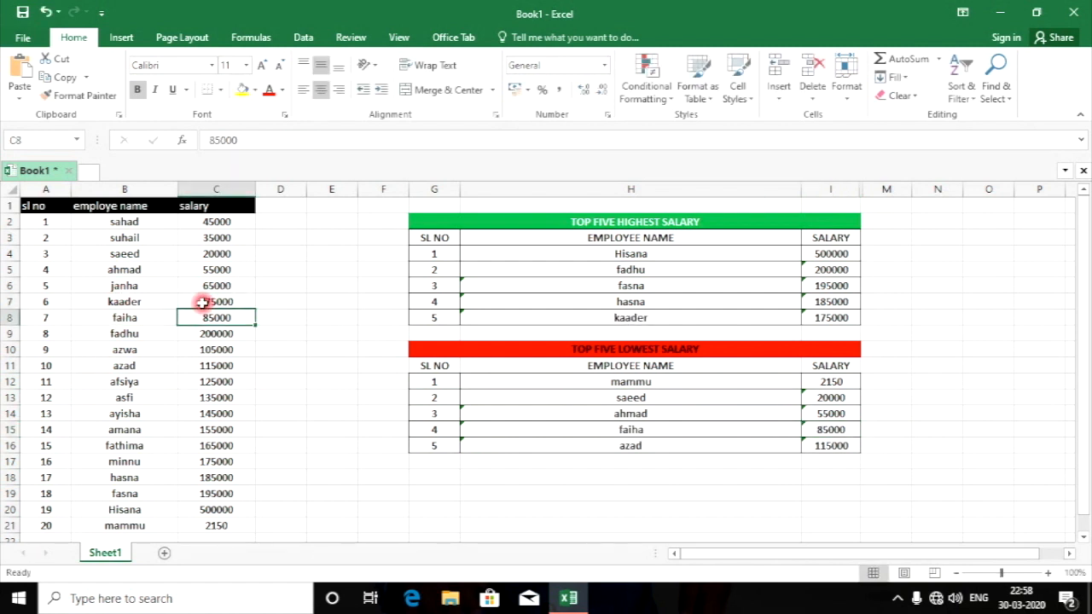
{"action": "left_click_drag", "start_coordinate": [643, 382], "coordinate": [658, 442]}
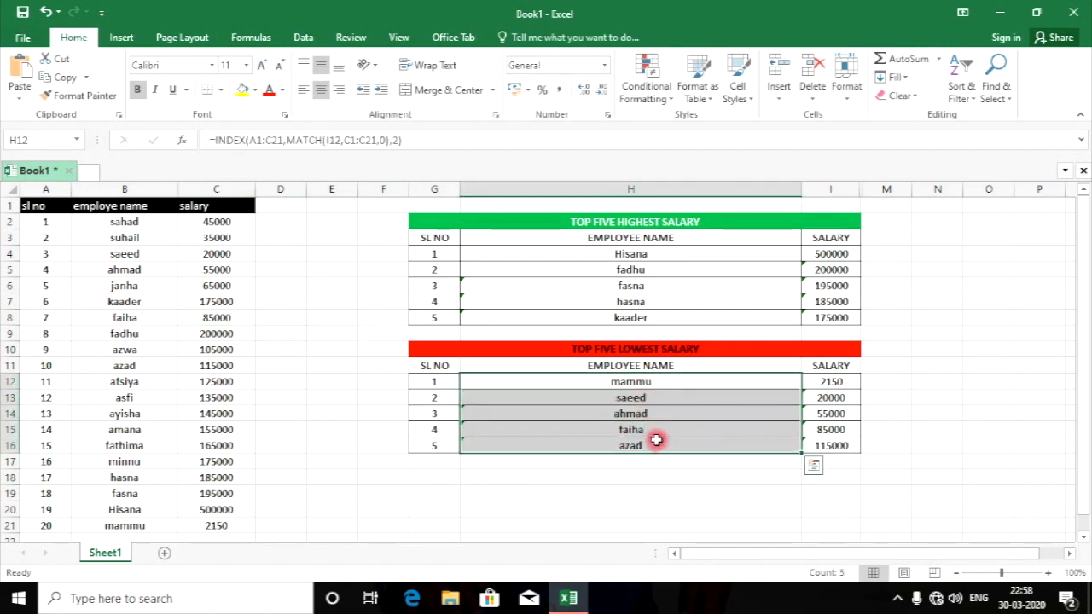